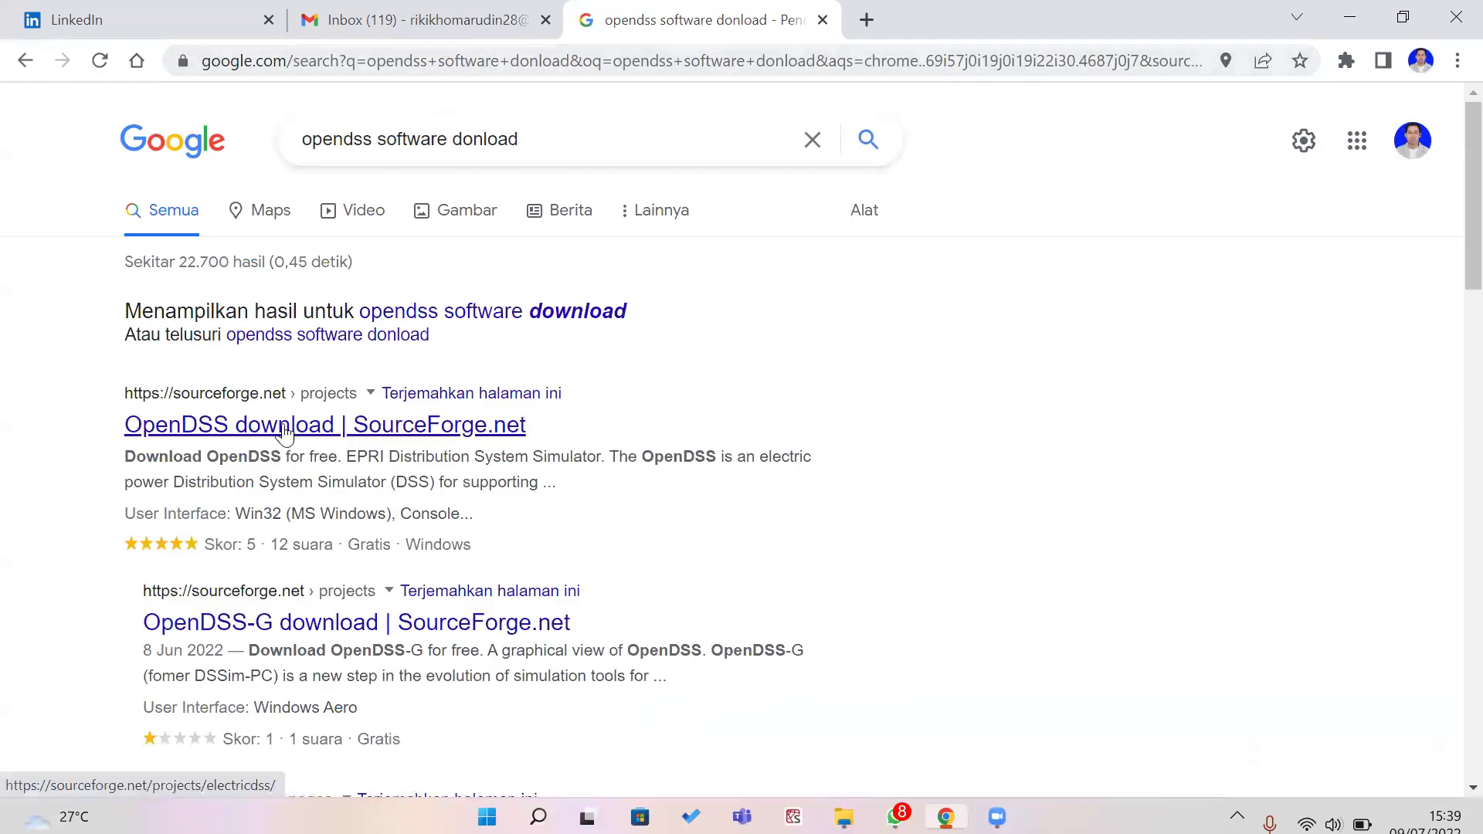
- Open the 'OpenDSS download | SourceForge.net' result from the Google search
{"action": "left_click", "coordinate": [291, 429]}
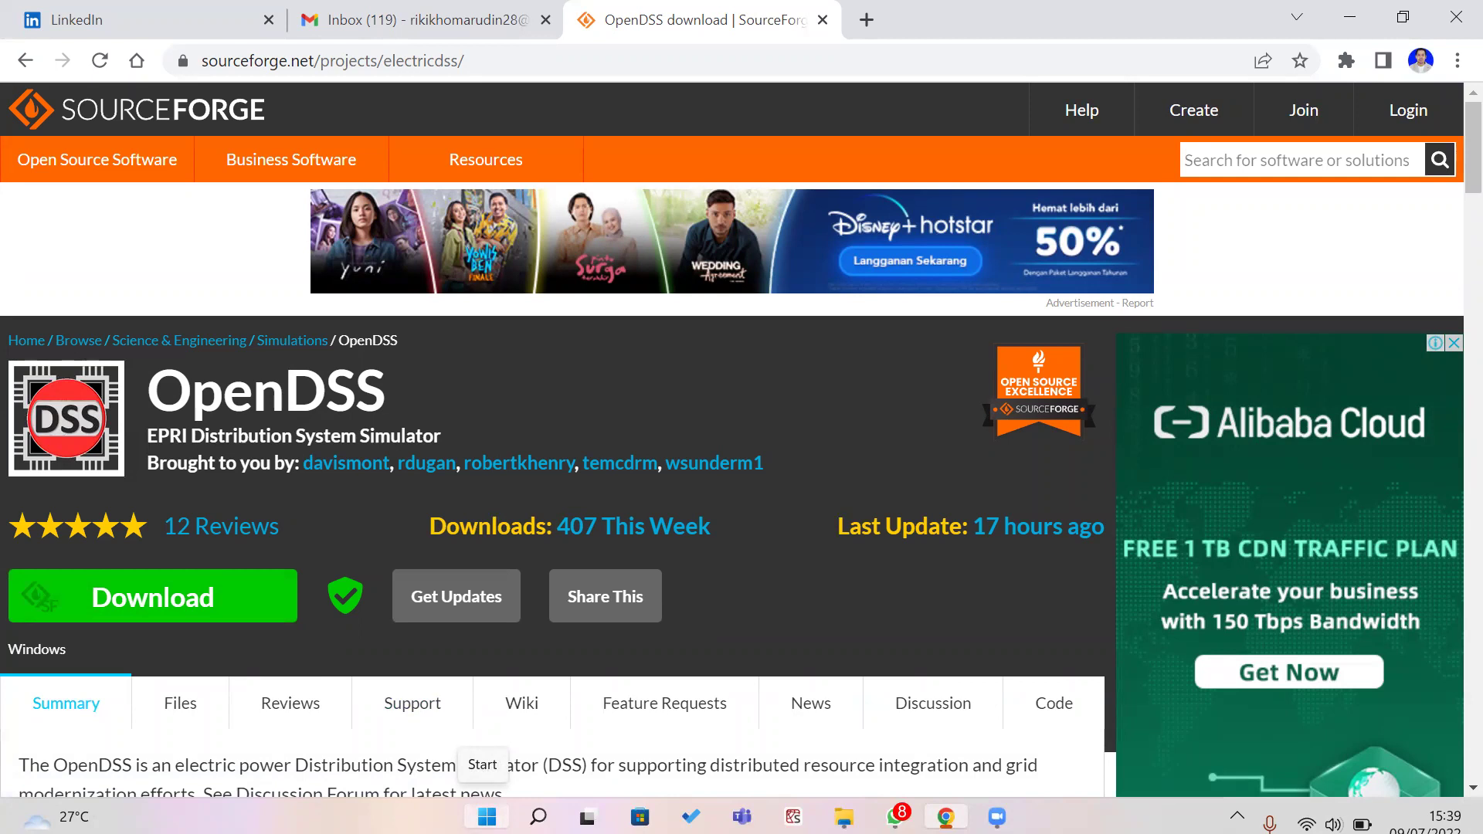
- Launch OpenDSS by searching 'ope' from Start, and dismiss the new-version notice
{"action": "left_click", "coordinate": [487, 817]}
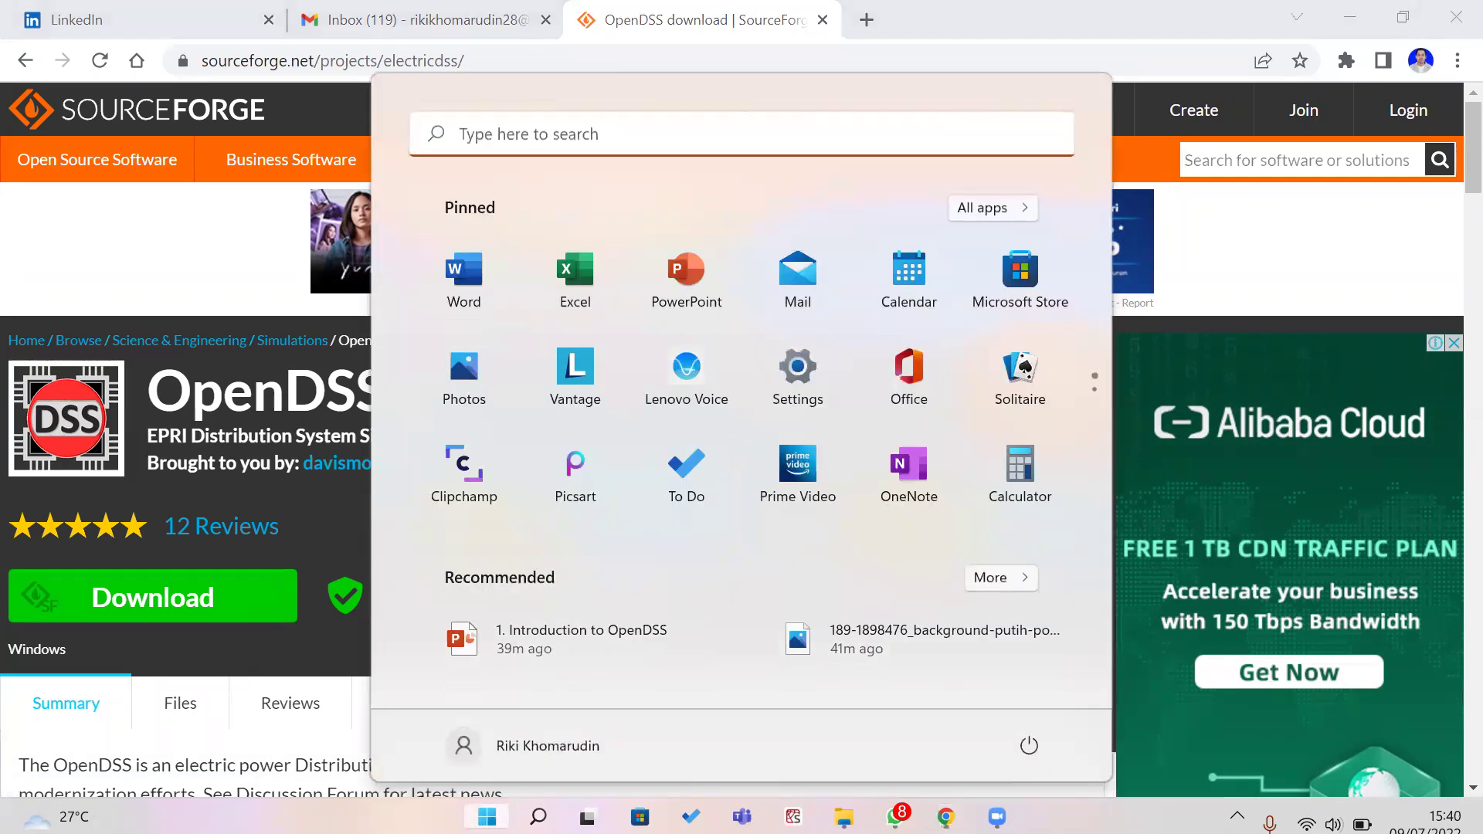
{"action": "type", "text": "pen"}
{"action": "key", "text": "BackSpace"}
{"action": "key", "text": "BackSpace"}
{"action": "key", "text": "BackSpace"}
{"action": "key", "text": "BackSpace"}
{"action": "type", "text": "ope"}
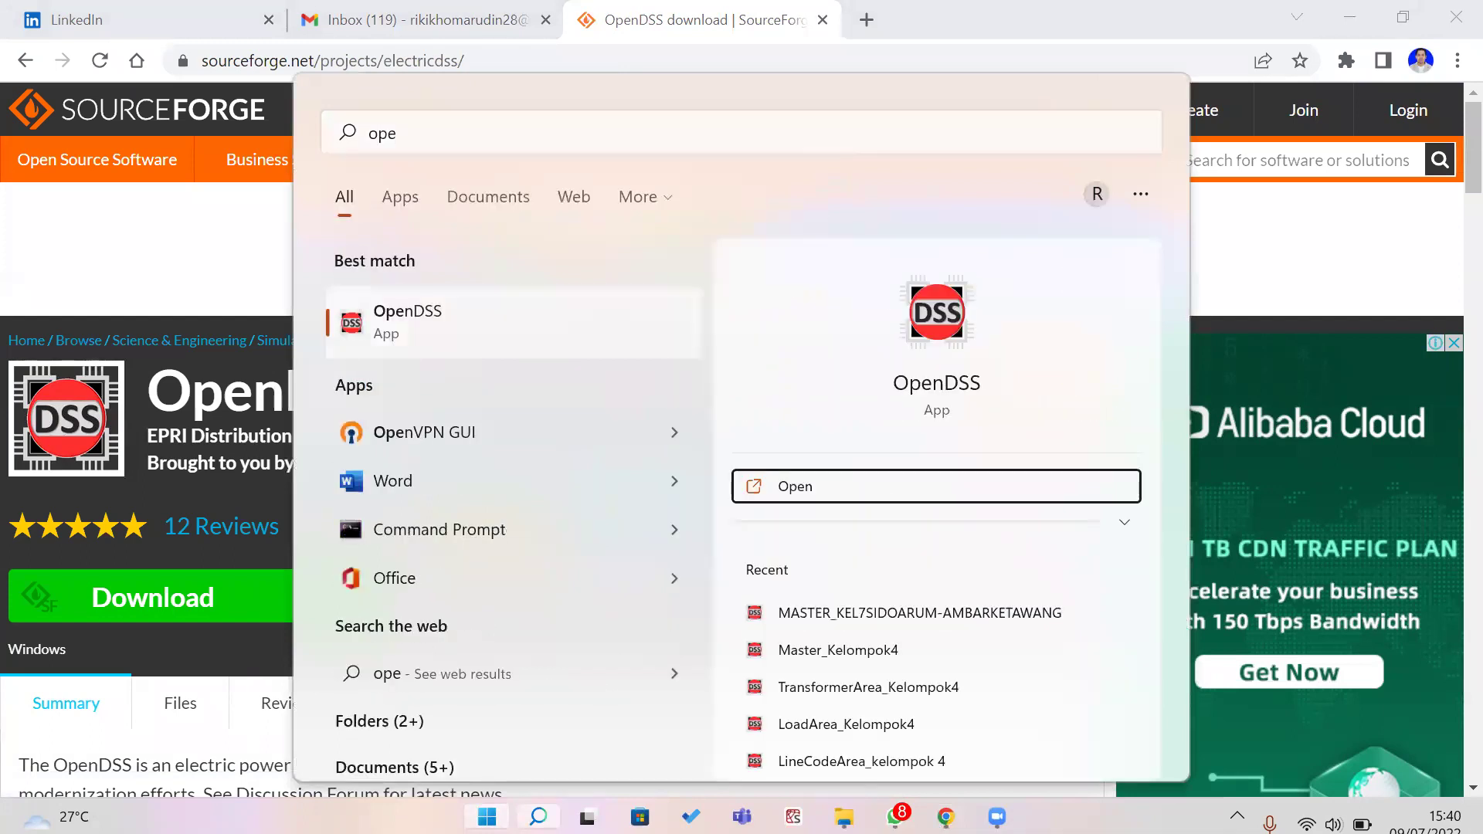
{"action": "key", "text": "Return"}
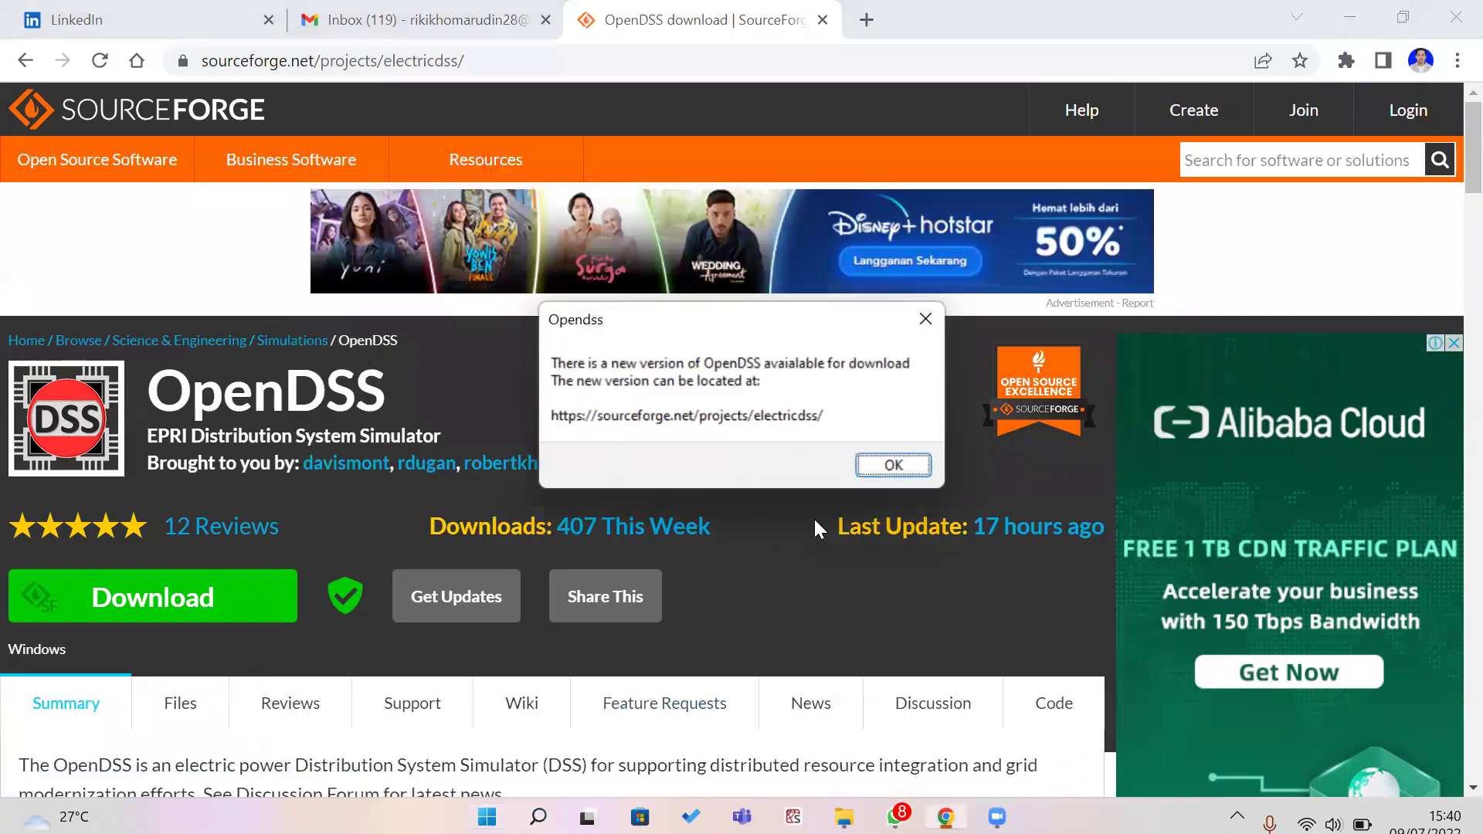
{"action": "left_click", "coordinate": [858, 470]}
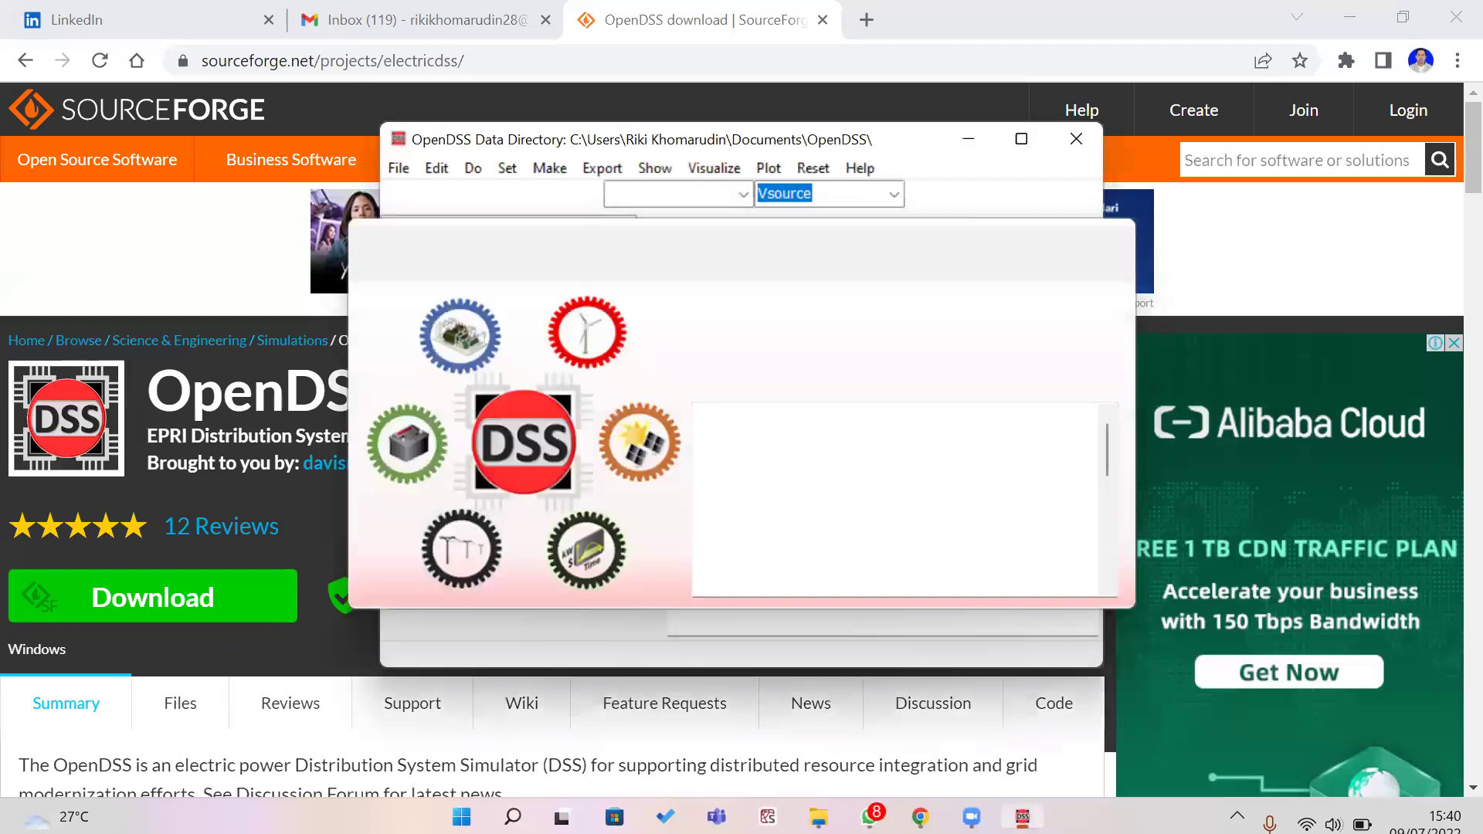
- Maximize the OpenDSS window and switch to the empty Script3 editor page
{"action": "left_click", "coordinate": [1022, 139]}
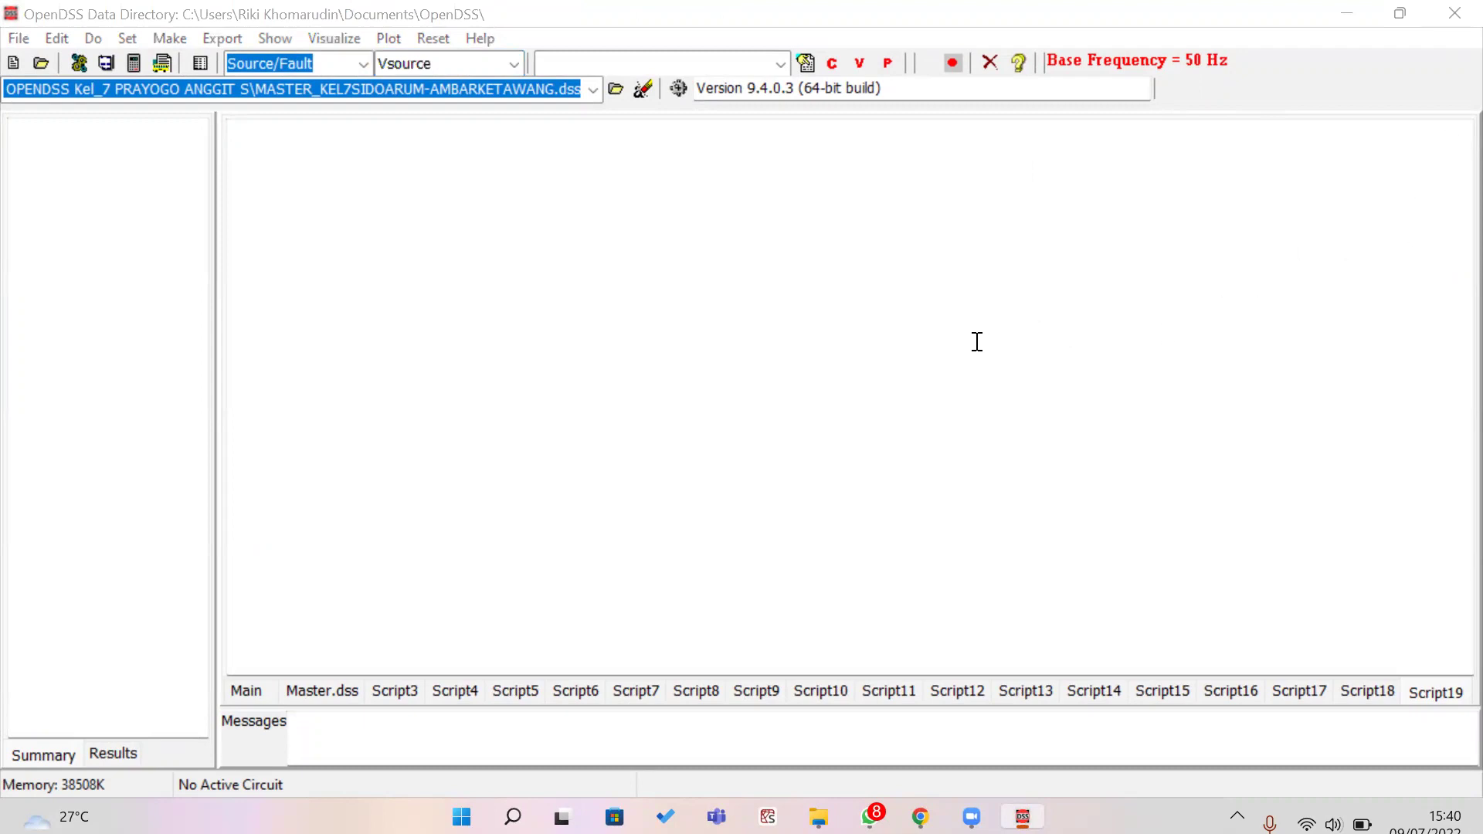
{"action": "left_click", "coordinate": [998, 20]}
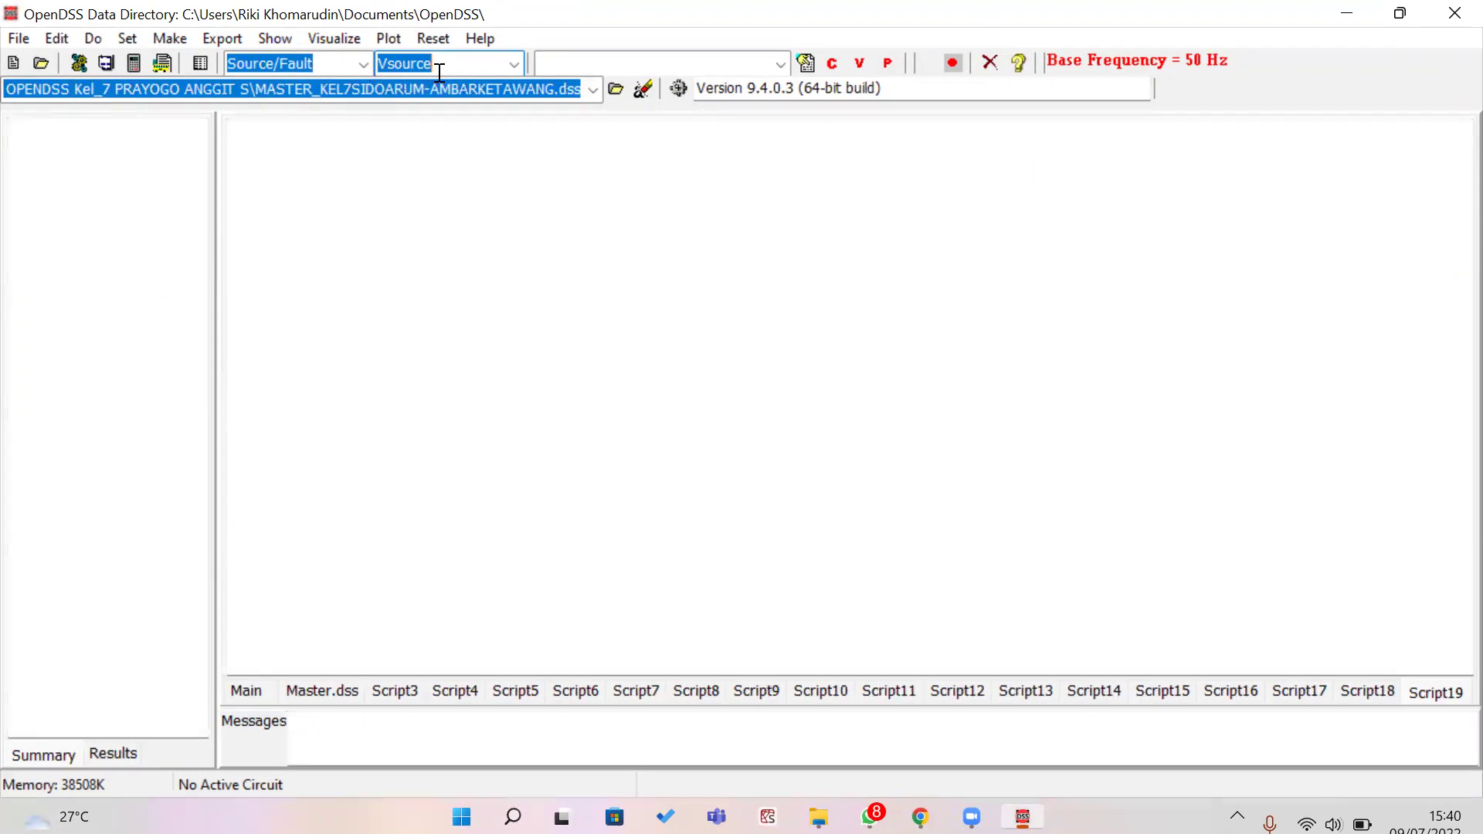
{"action": "left_click", "coordinate": [344, 127]}
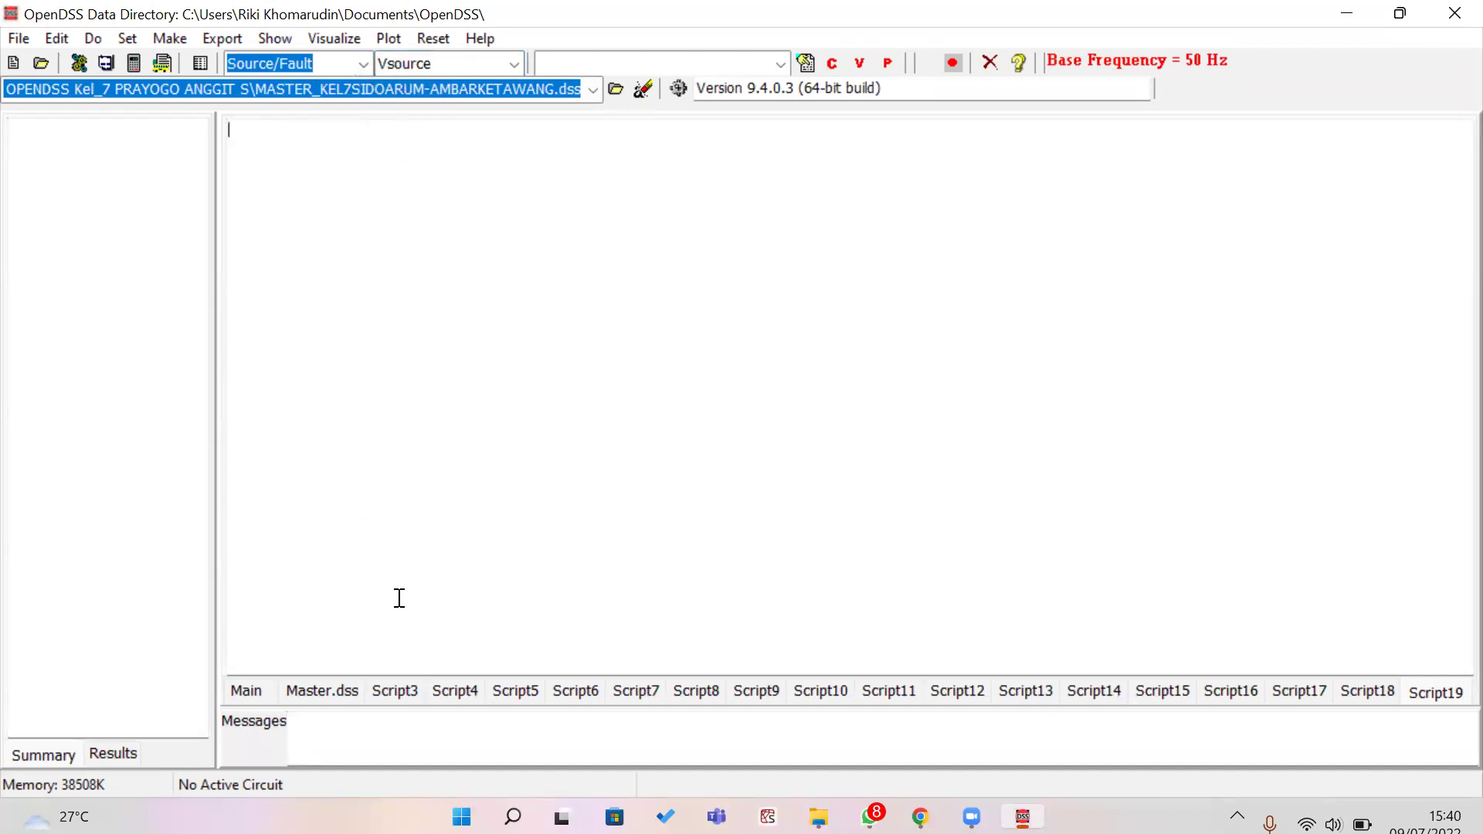
{"action": "left_click", "coordinate": [396, 689]}
{"action": "left_click", "coordinate": [390, 699]}
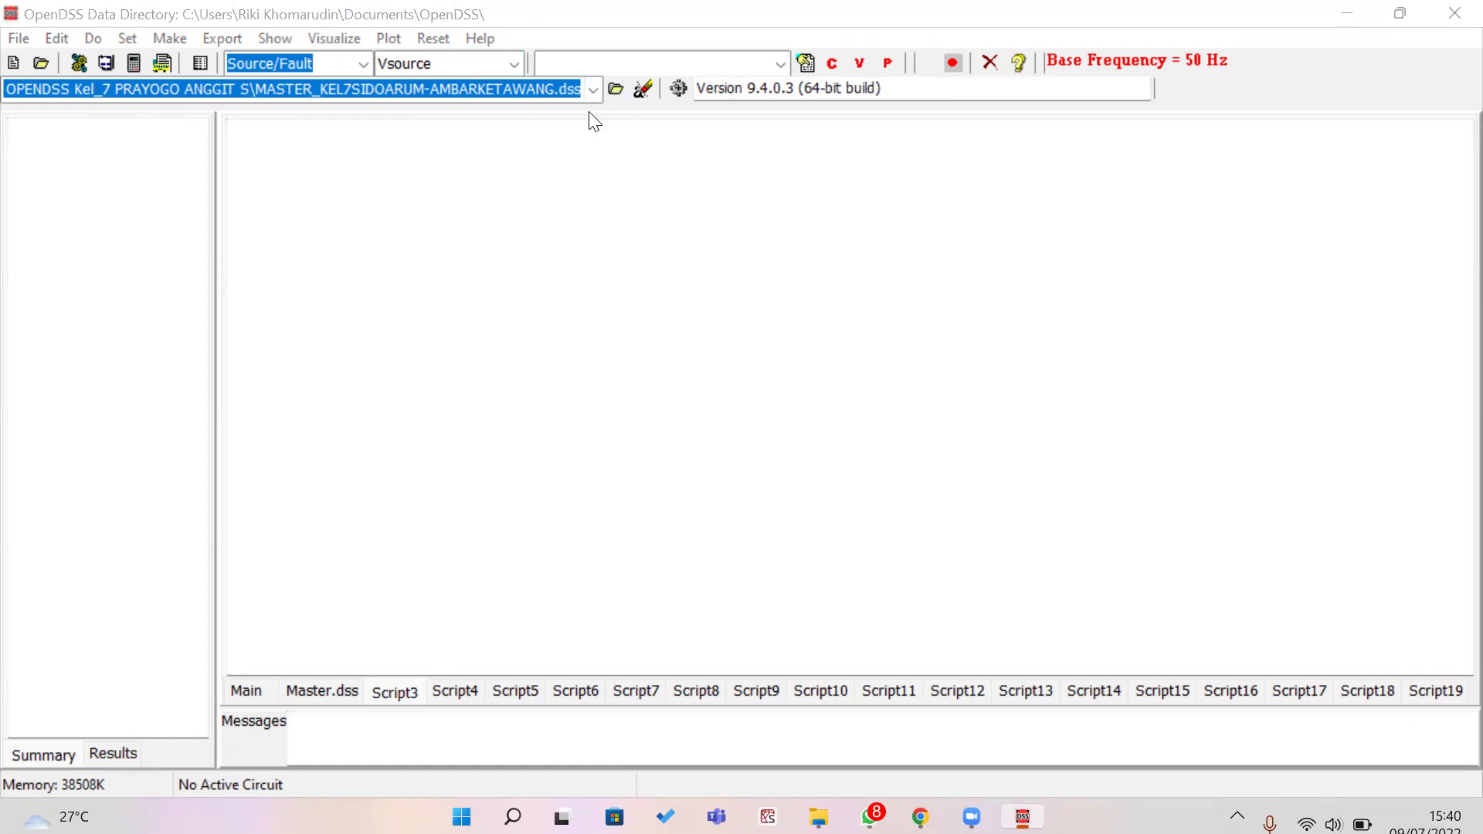
- Review the File, Edit and Do menus, then show the Set menu options
{"action": "left_click", "coordinate": [21, 40]}
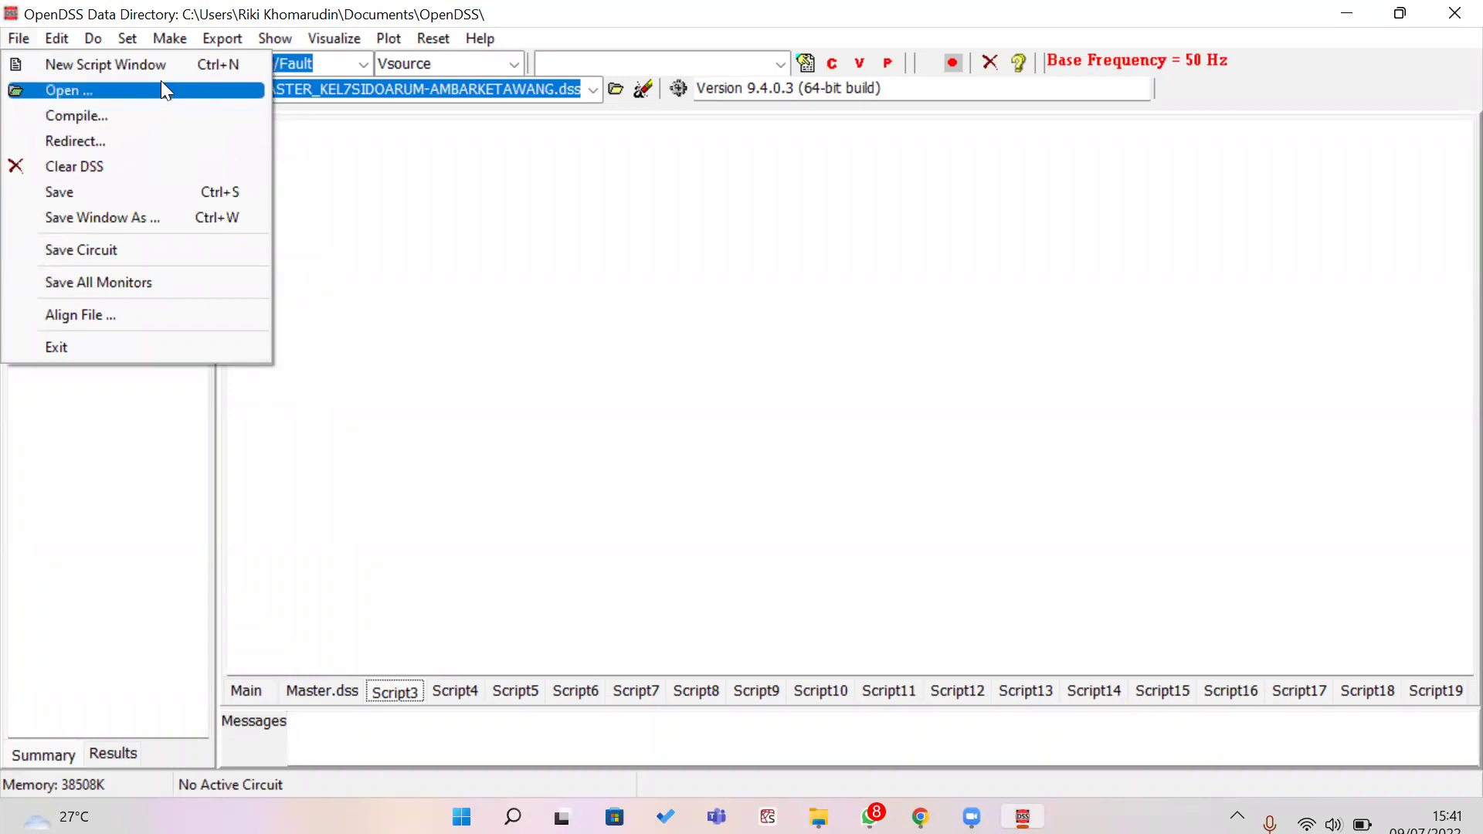
{"action": "mouse_move", "coordinate": [68, 42]}
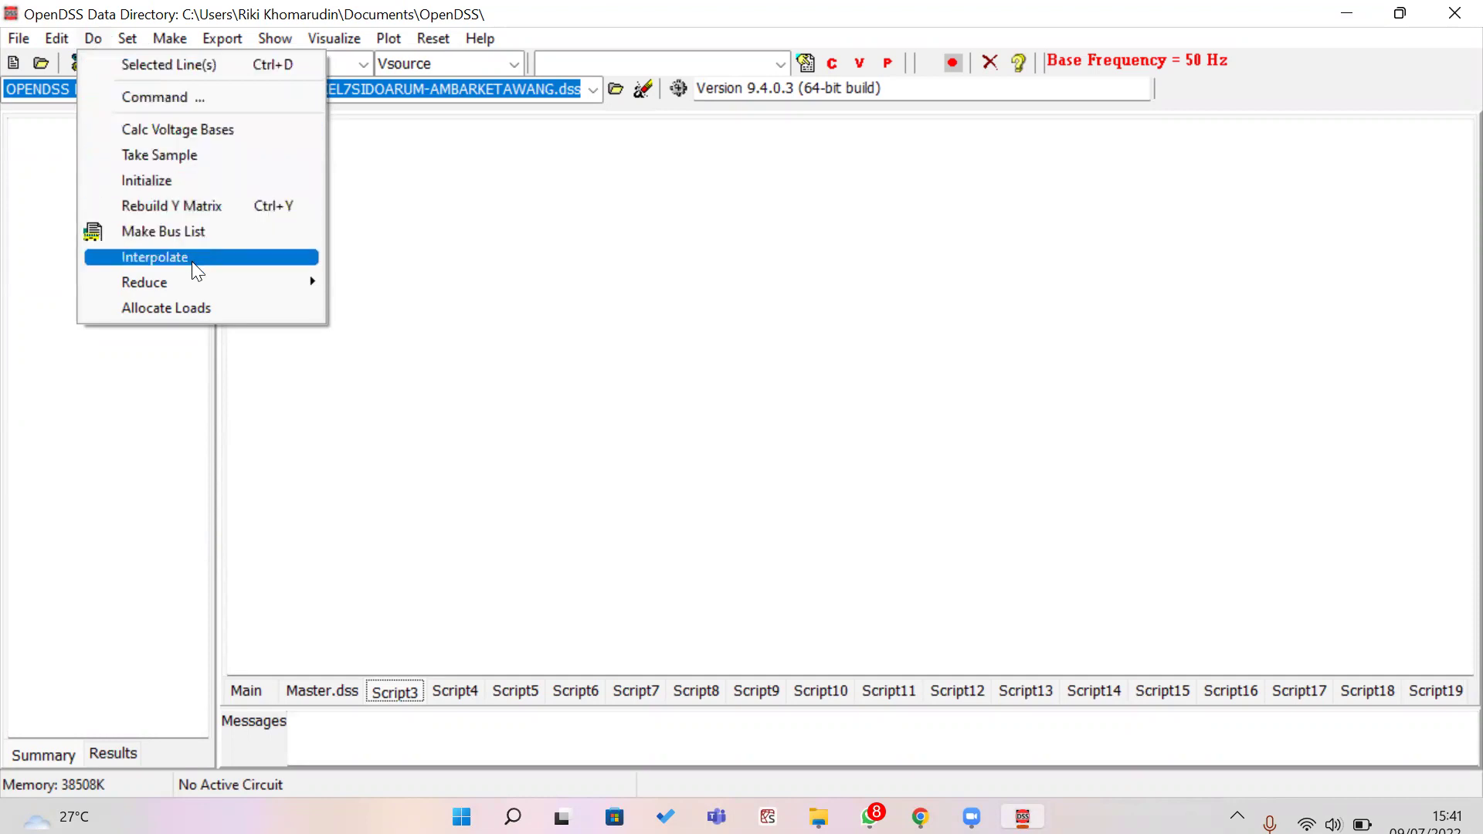
{"action": "mouse_move", "coordinate": [214, 288]}
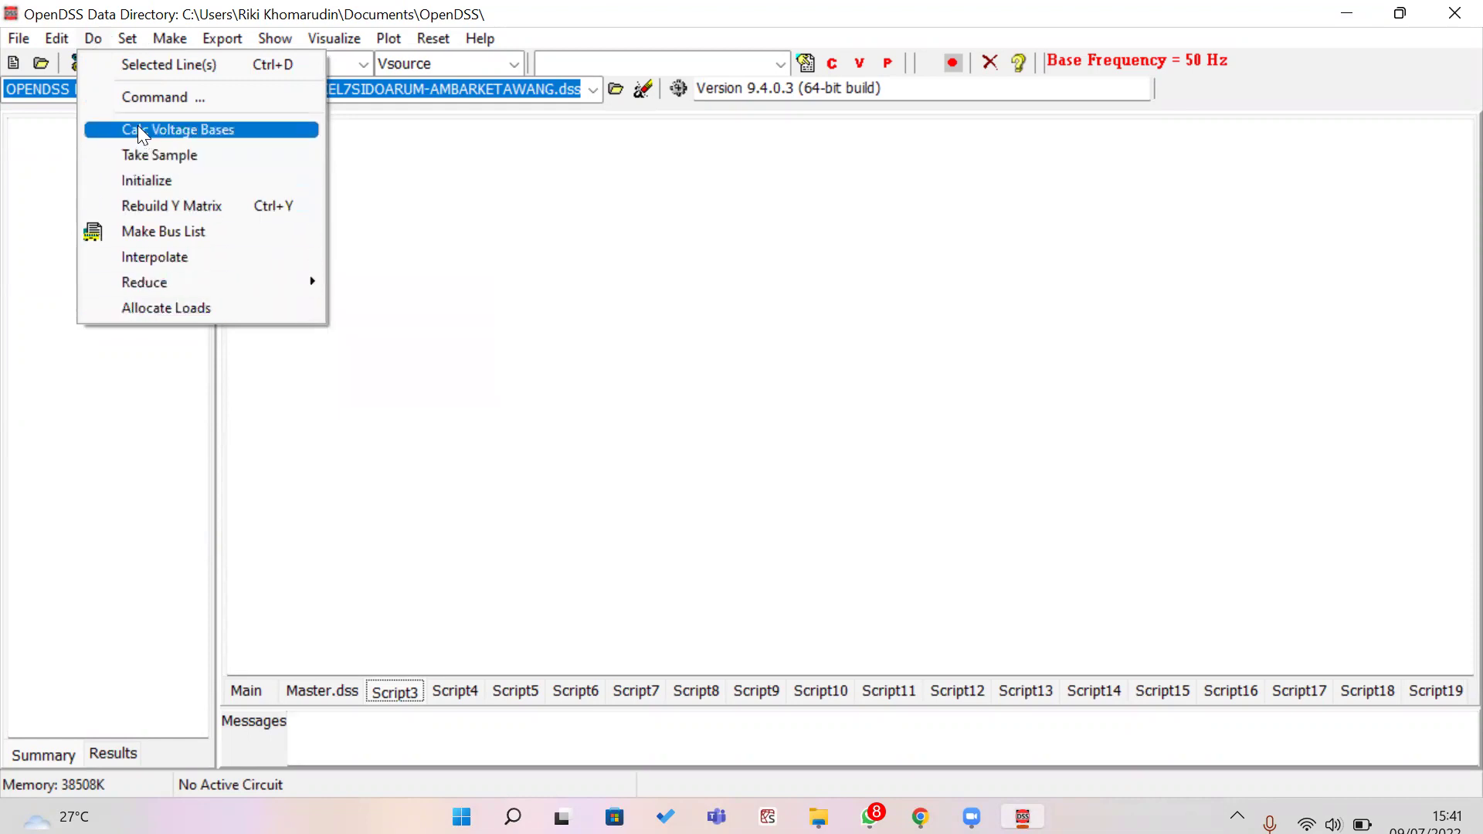
{"action": "left_click", "coordinate": [356, 170]}
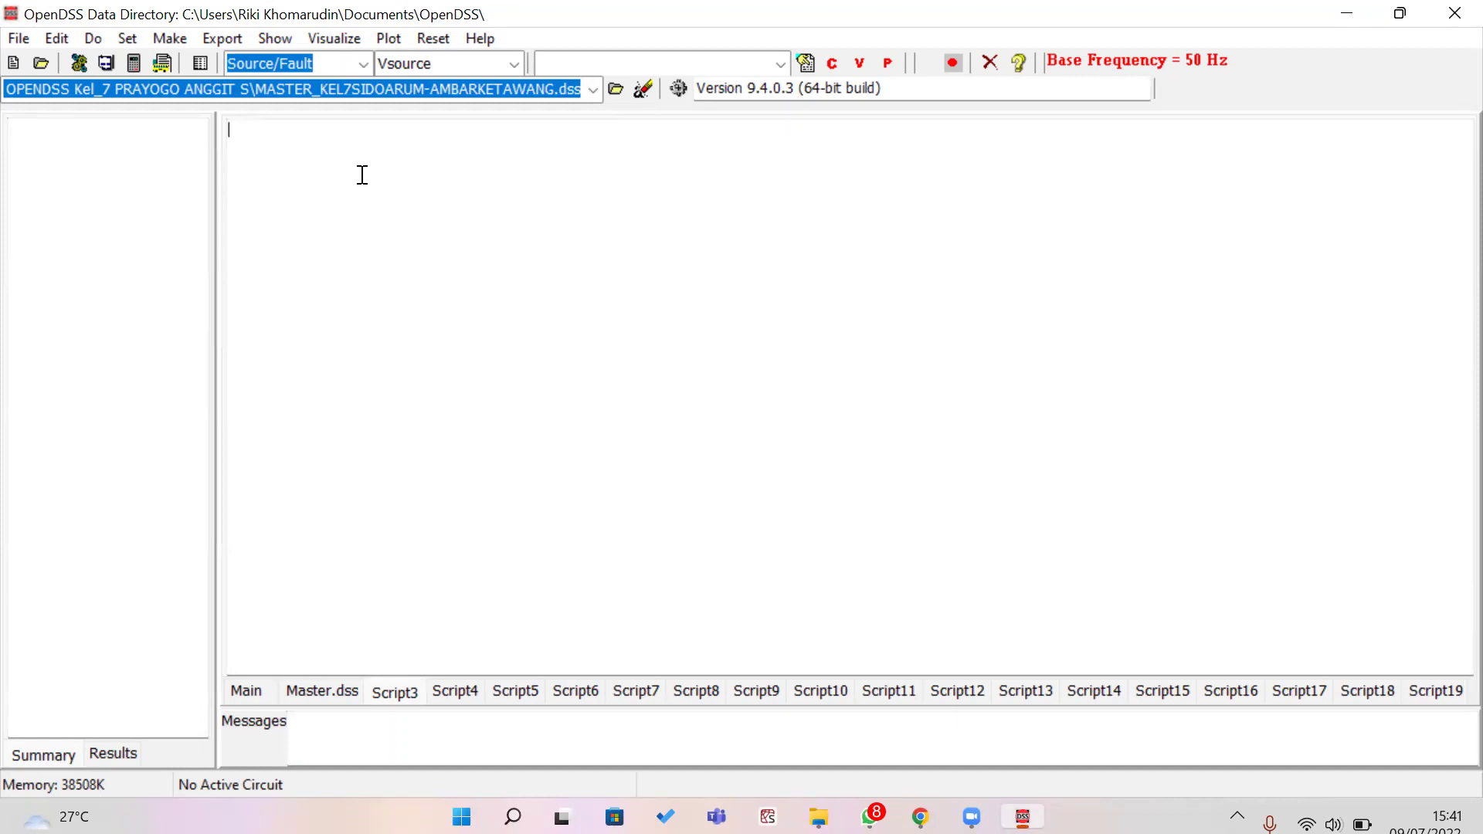
{"action": "left_click", "coordinate": [135, 42]}
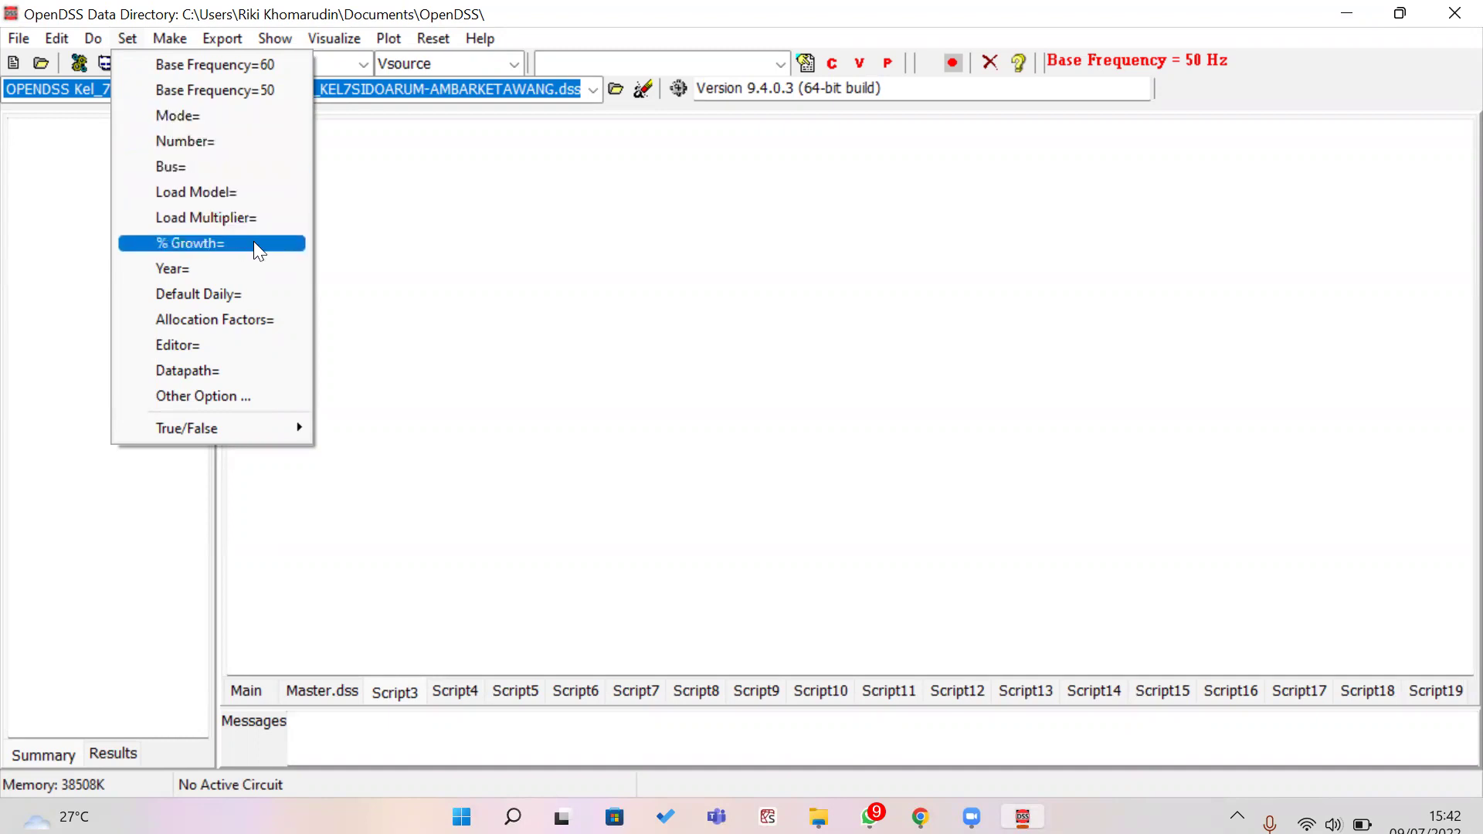
- Review the Make menu and Export submenus (Voltages, Currents, Y), then show the Show menu
{"action": "left_click", "coordinate": [187, 39]}
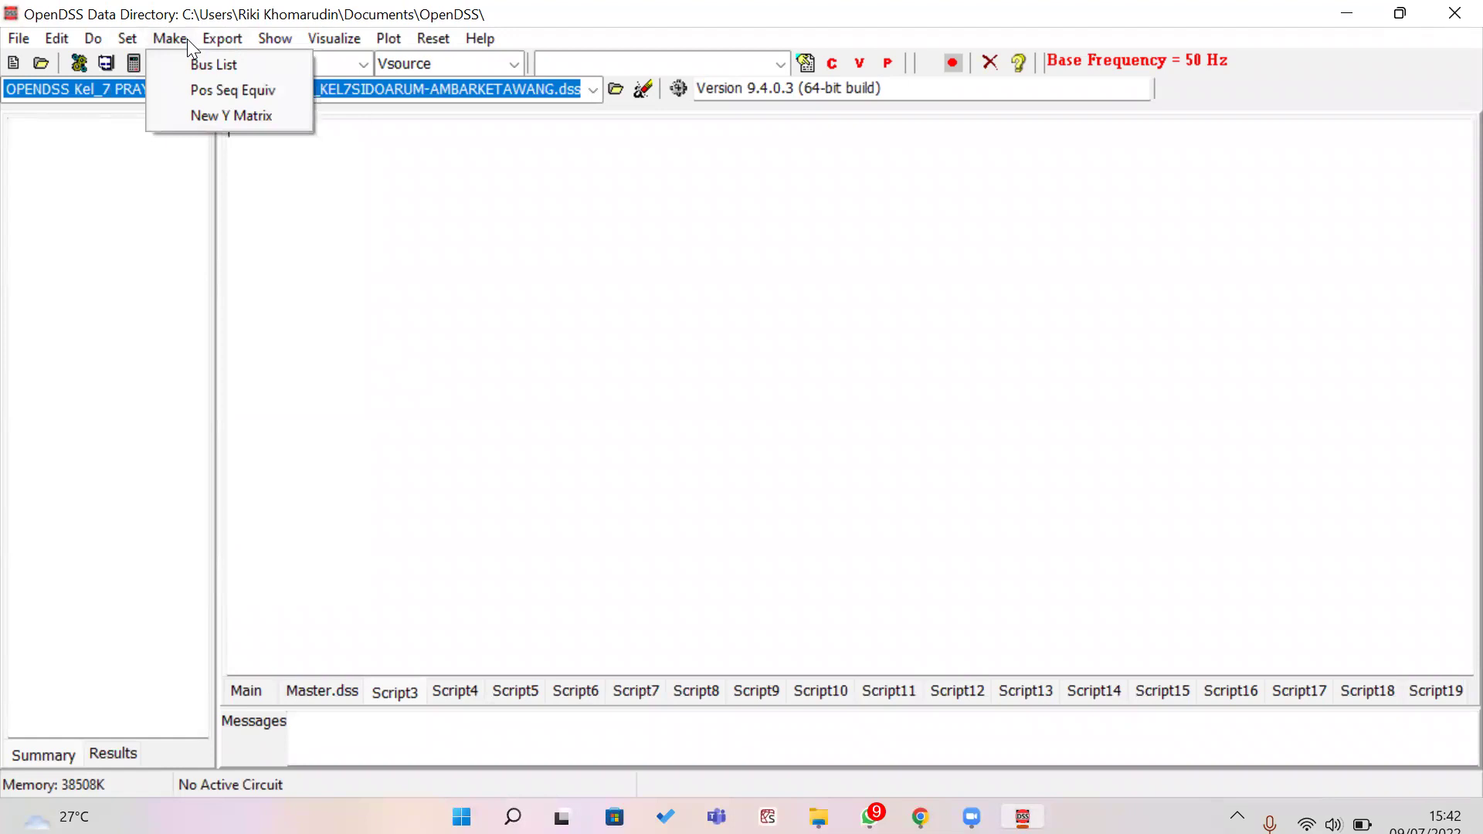
{"action": "left_click", "coordinate": [181, 39]}
{"action": "left_click", "coordinate": [180, 38]}
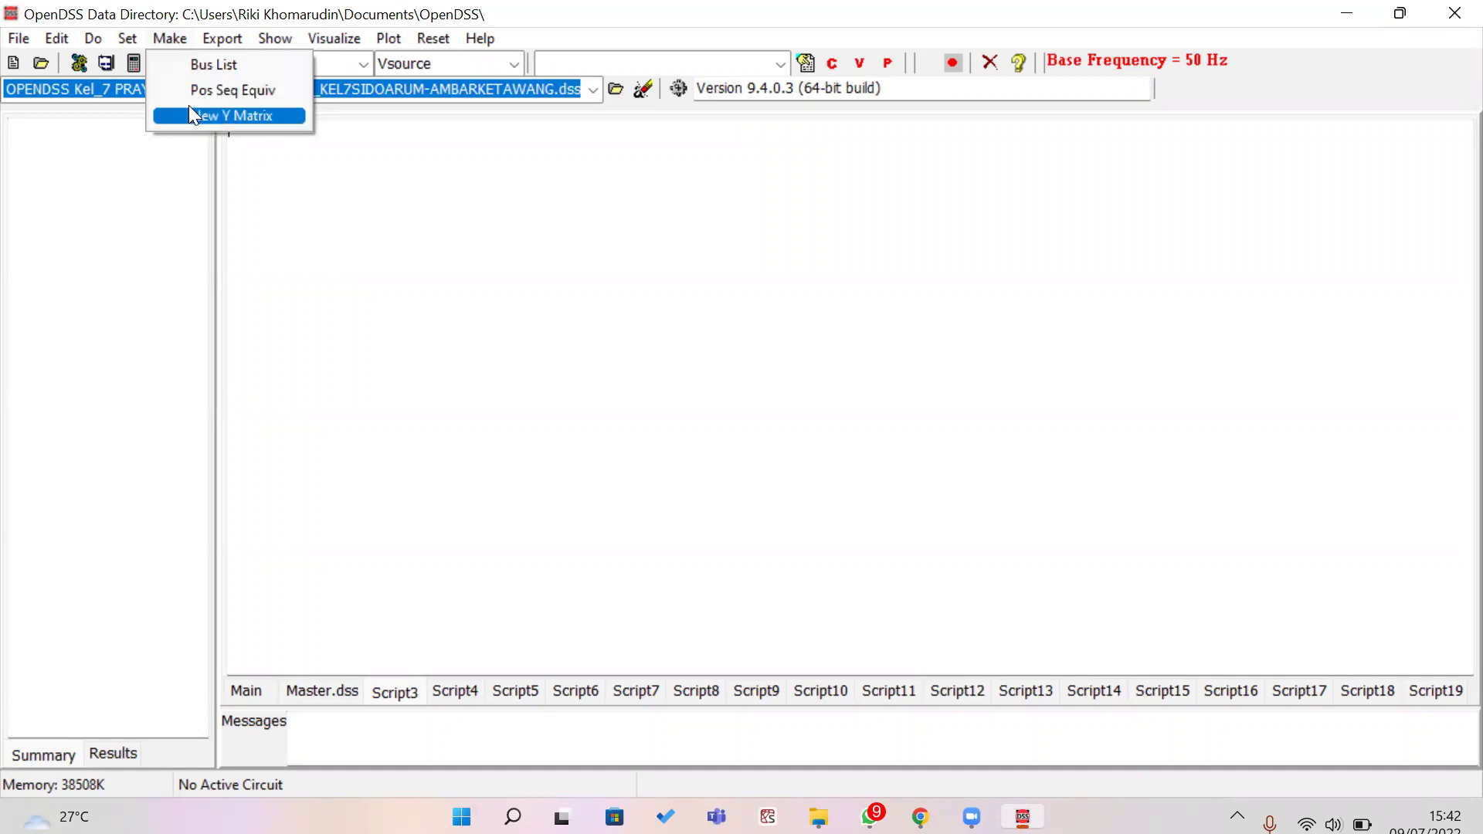
{"action": "mouse_move", "coordinate": [216, 40]}
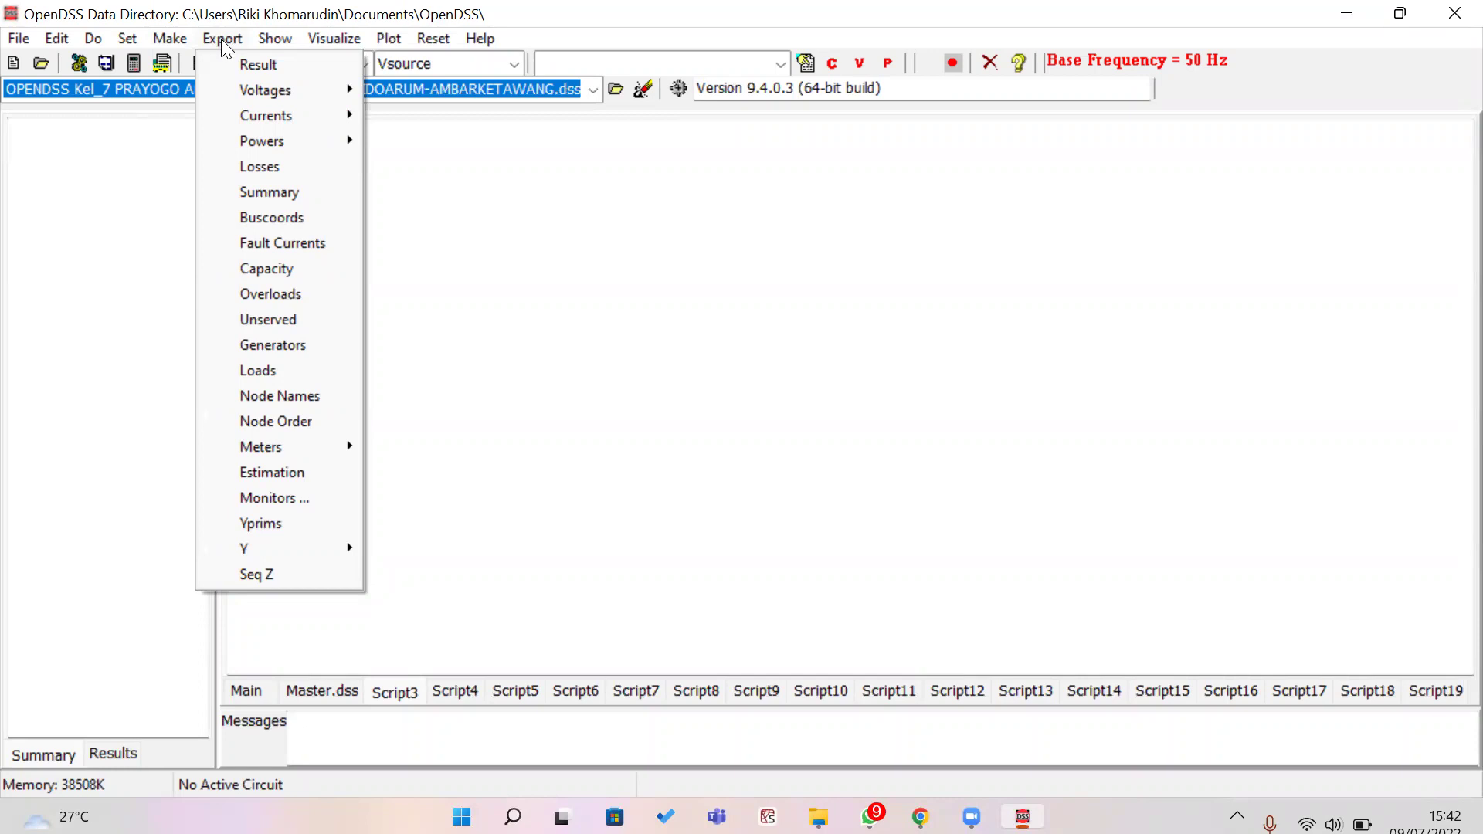
{"action": "mouse_move", "coordinate": [233, 89]}
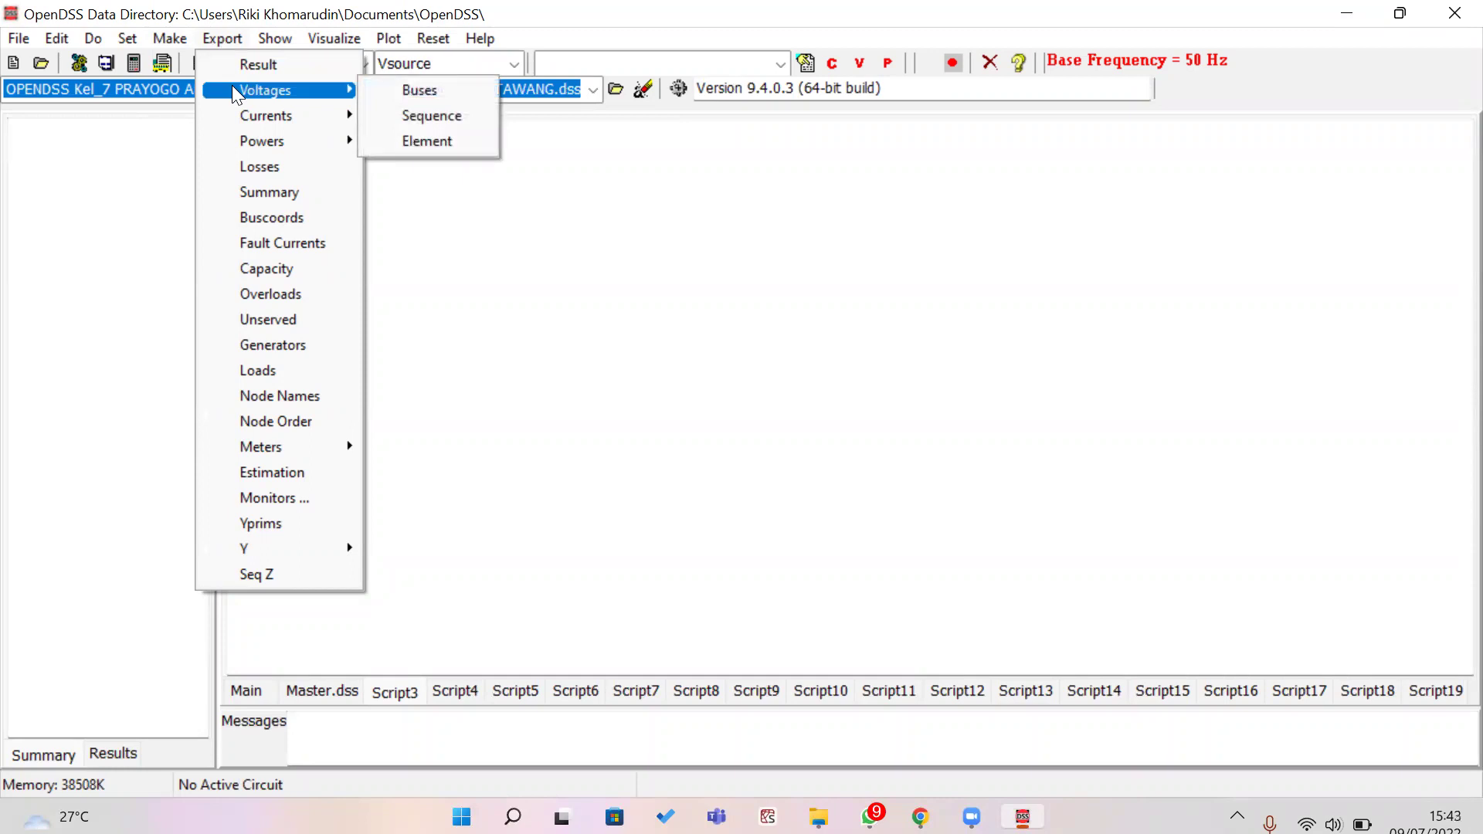
{"action": "mouse_move", "coordinate": [246, 114]}
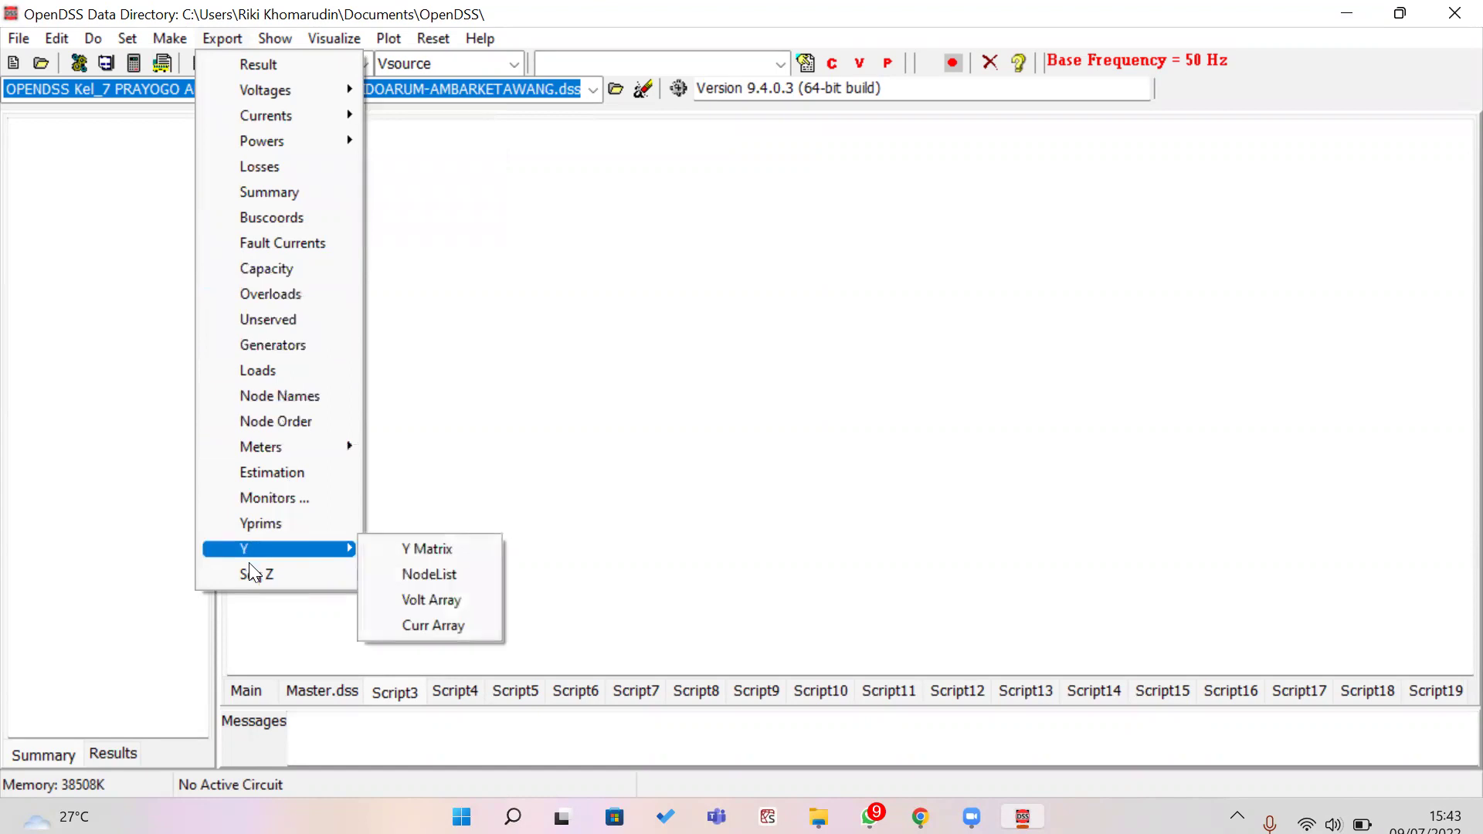
{"action": "mouse_move", "coordinate": [286, 46]}
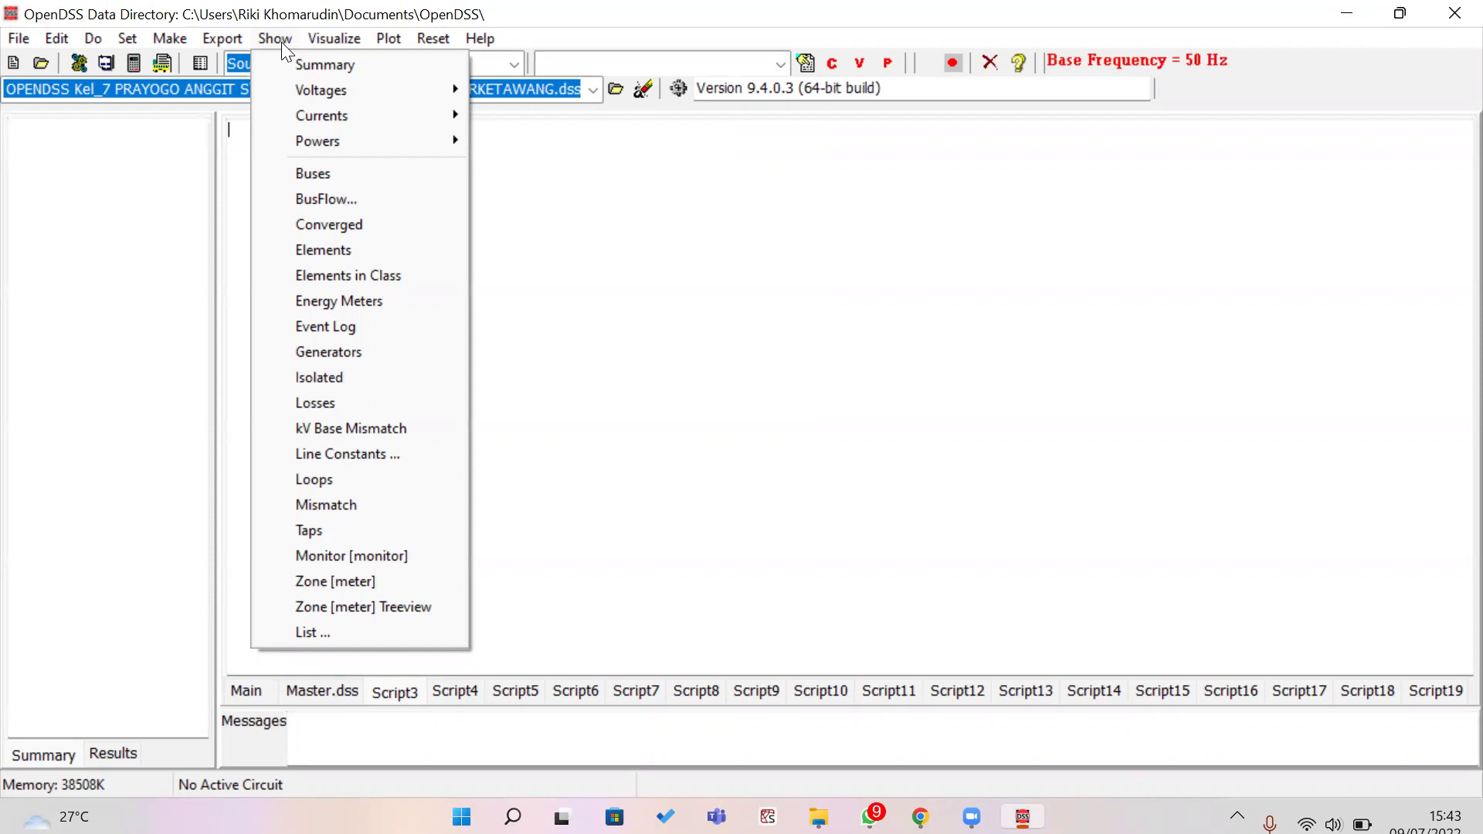
- Look through the Visualize, Plot, Reset and Help menus before moving to File Explorer
{"action": "mouse_move", "coordinate": [350, 40]}
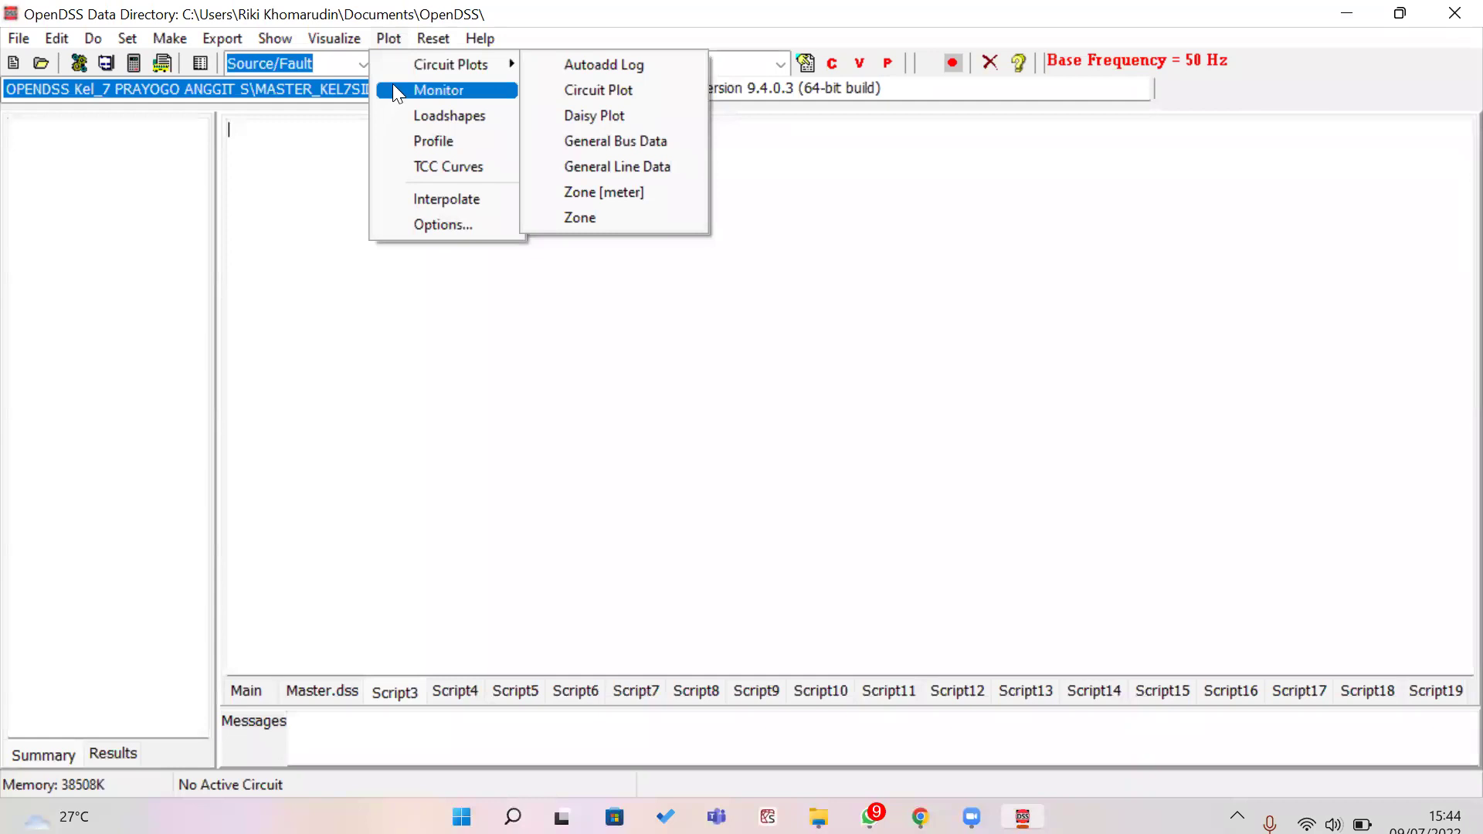
{"action": "mouse_move", "coordinate": [425, 42]}
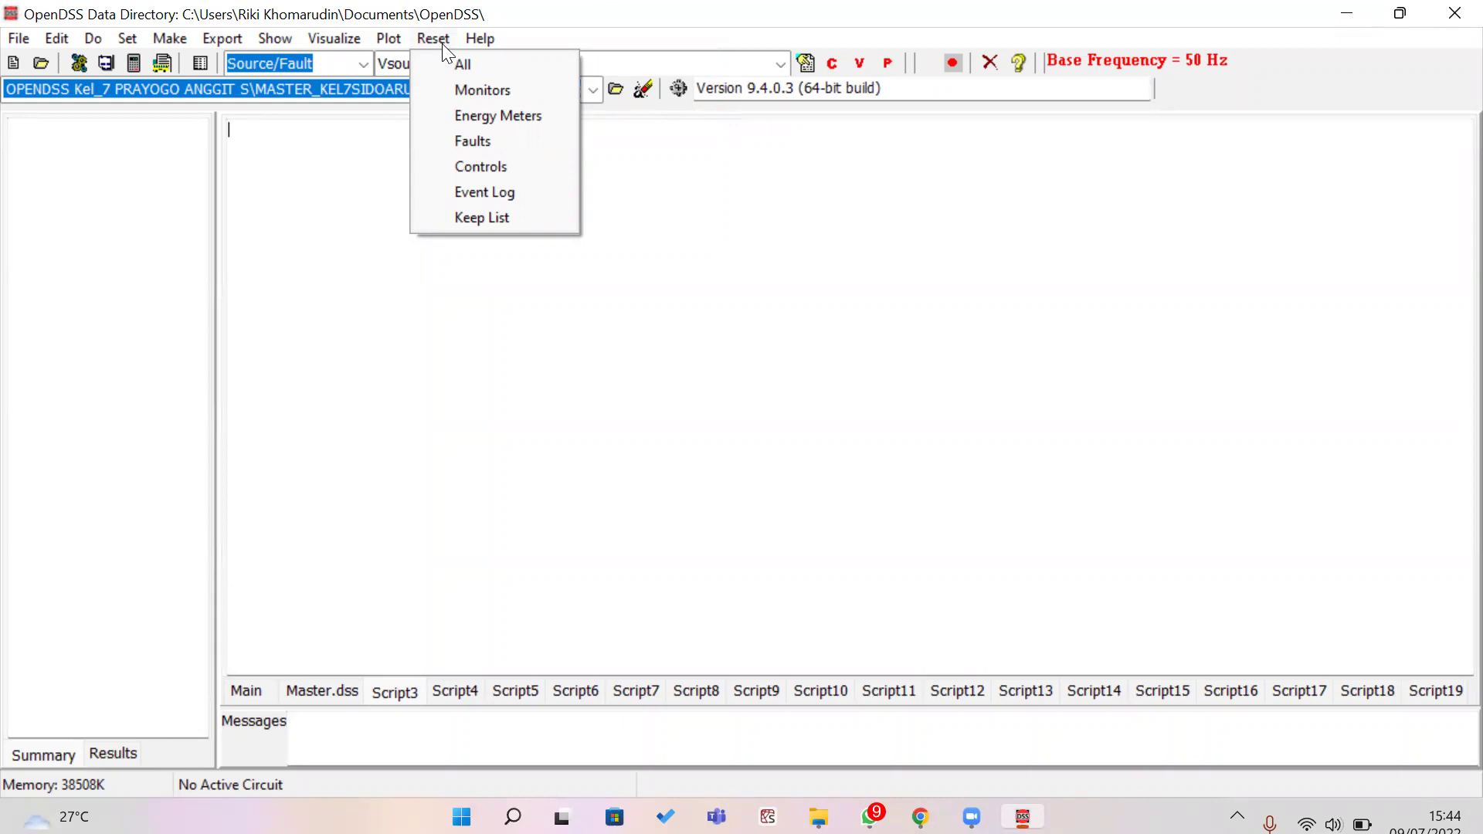
{"action": "mouse_move", "coordinate": [479, 44]}
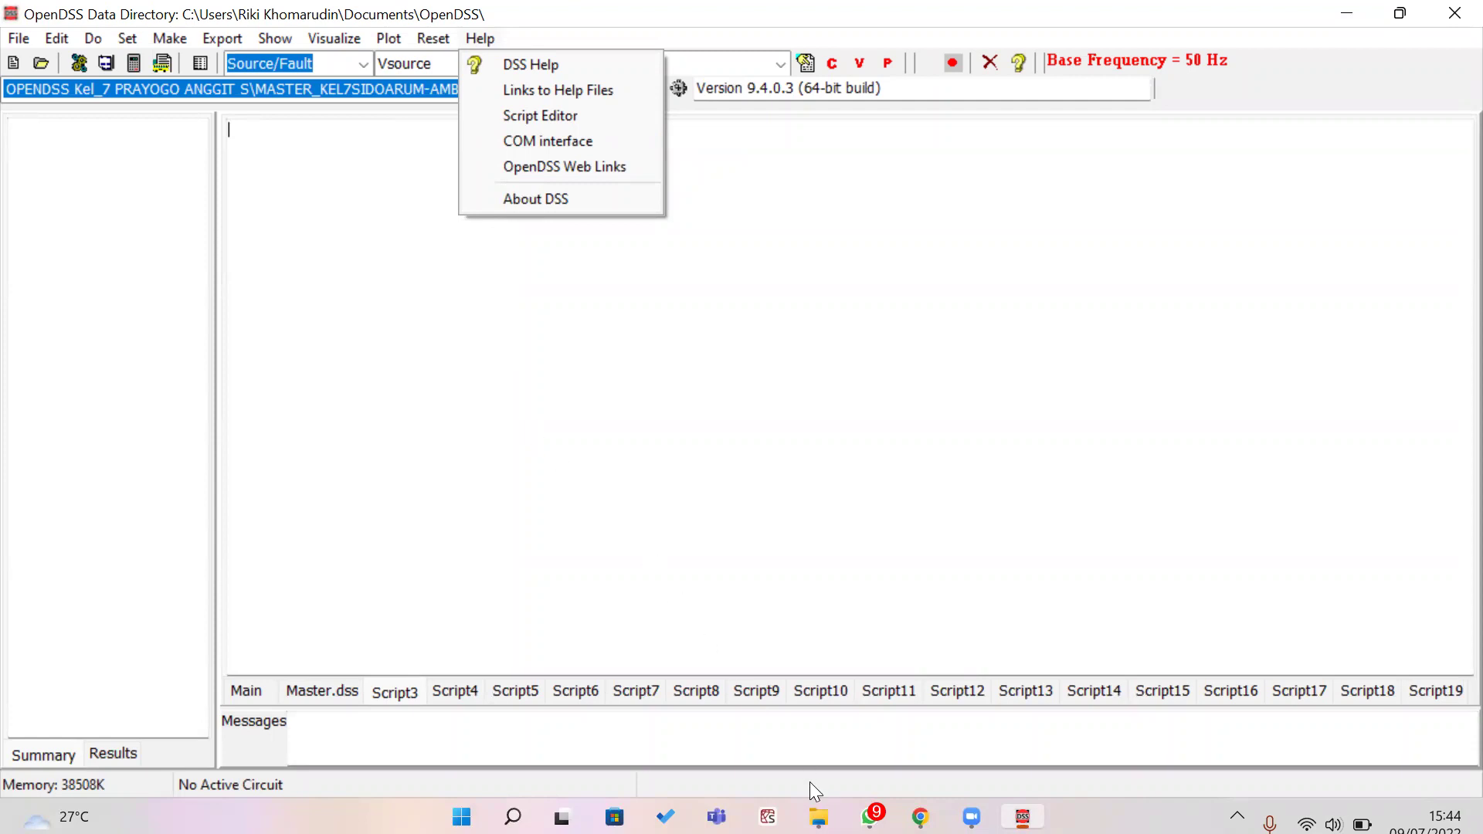
{"action": "left_click", "coordinate": [819, 816]}
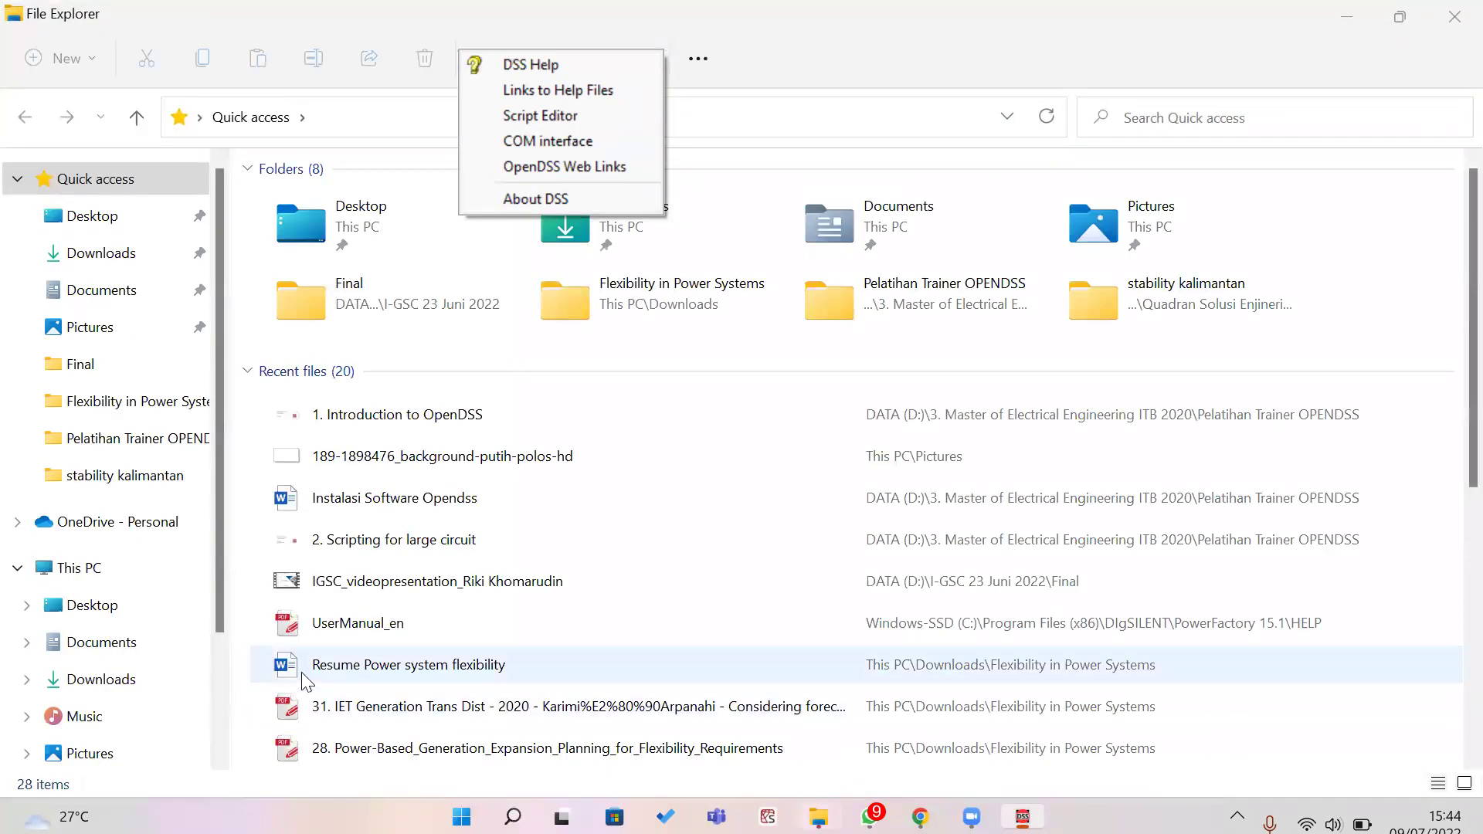
- Open Program Files on the Windows-SSD (C:) drive from the navigation pane
{"action": "scroll", "coordinate": [215, 680], "scroll_direction": "down", "scroll_amount": 2}
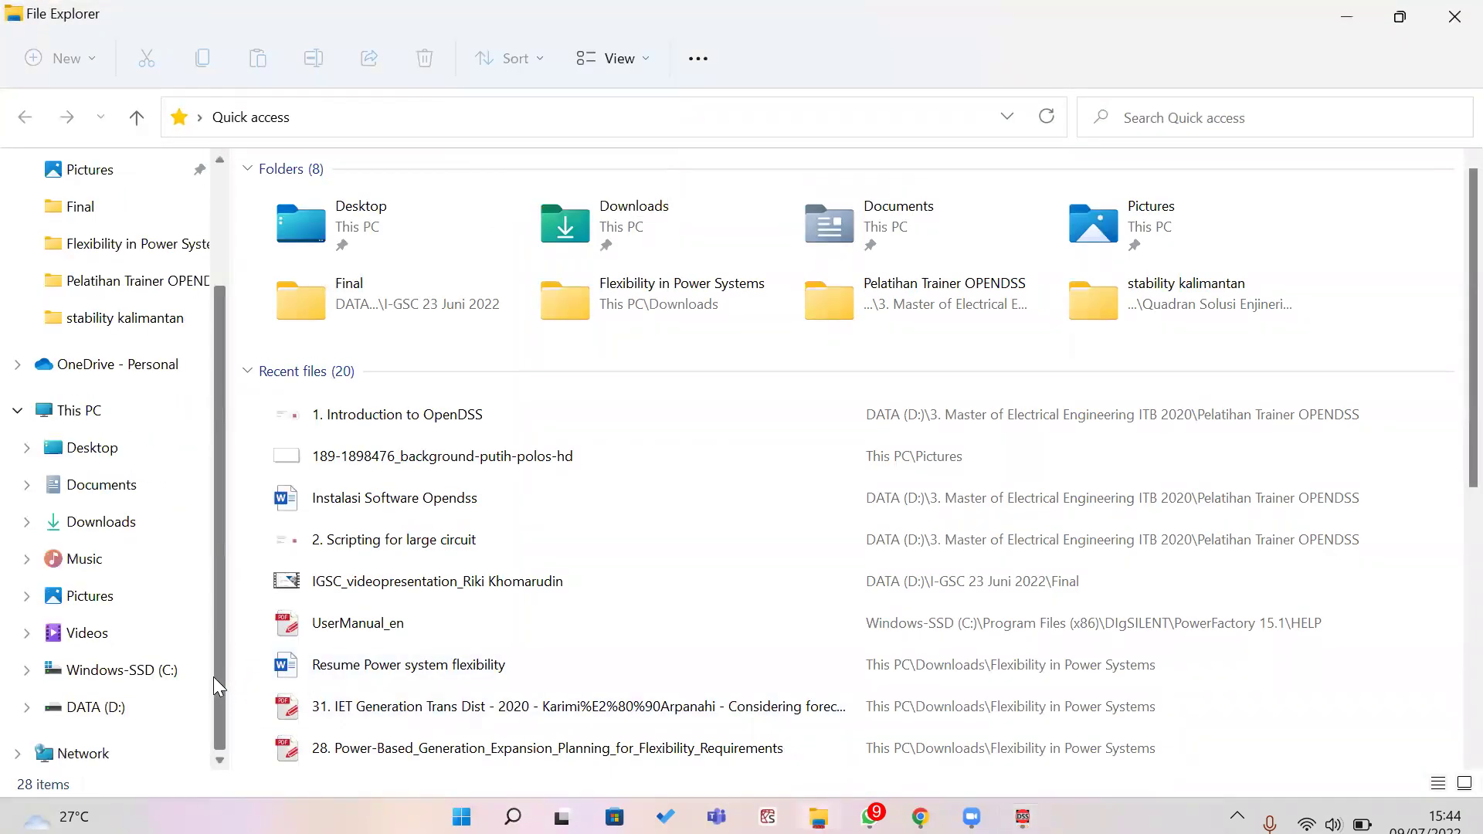
{"action": "left_click", "coordinate": [157, 672]}
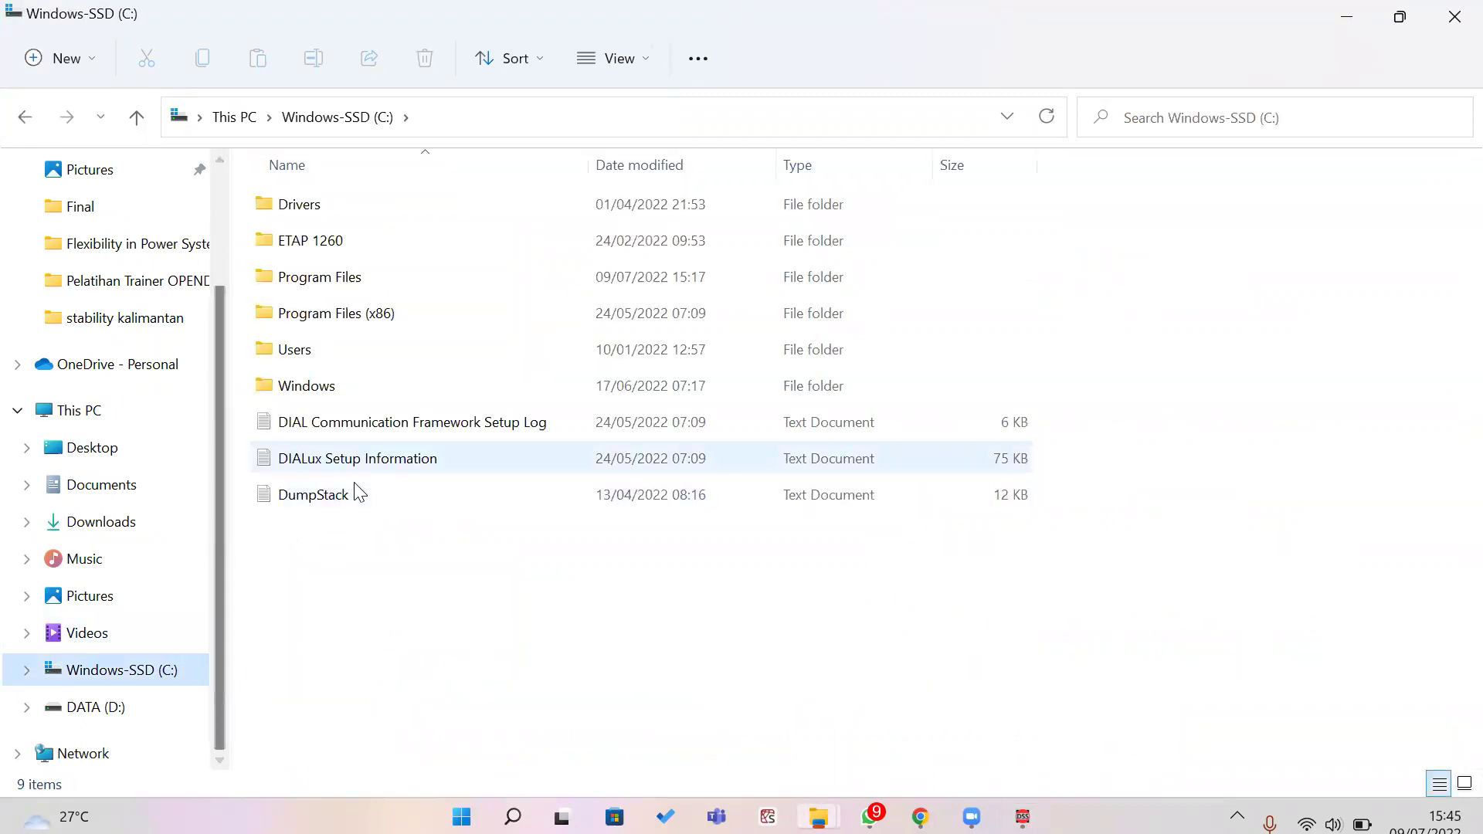
{"action": "double_click", "coordinate": [404, 288]}
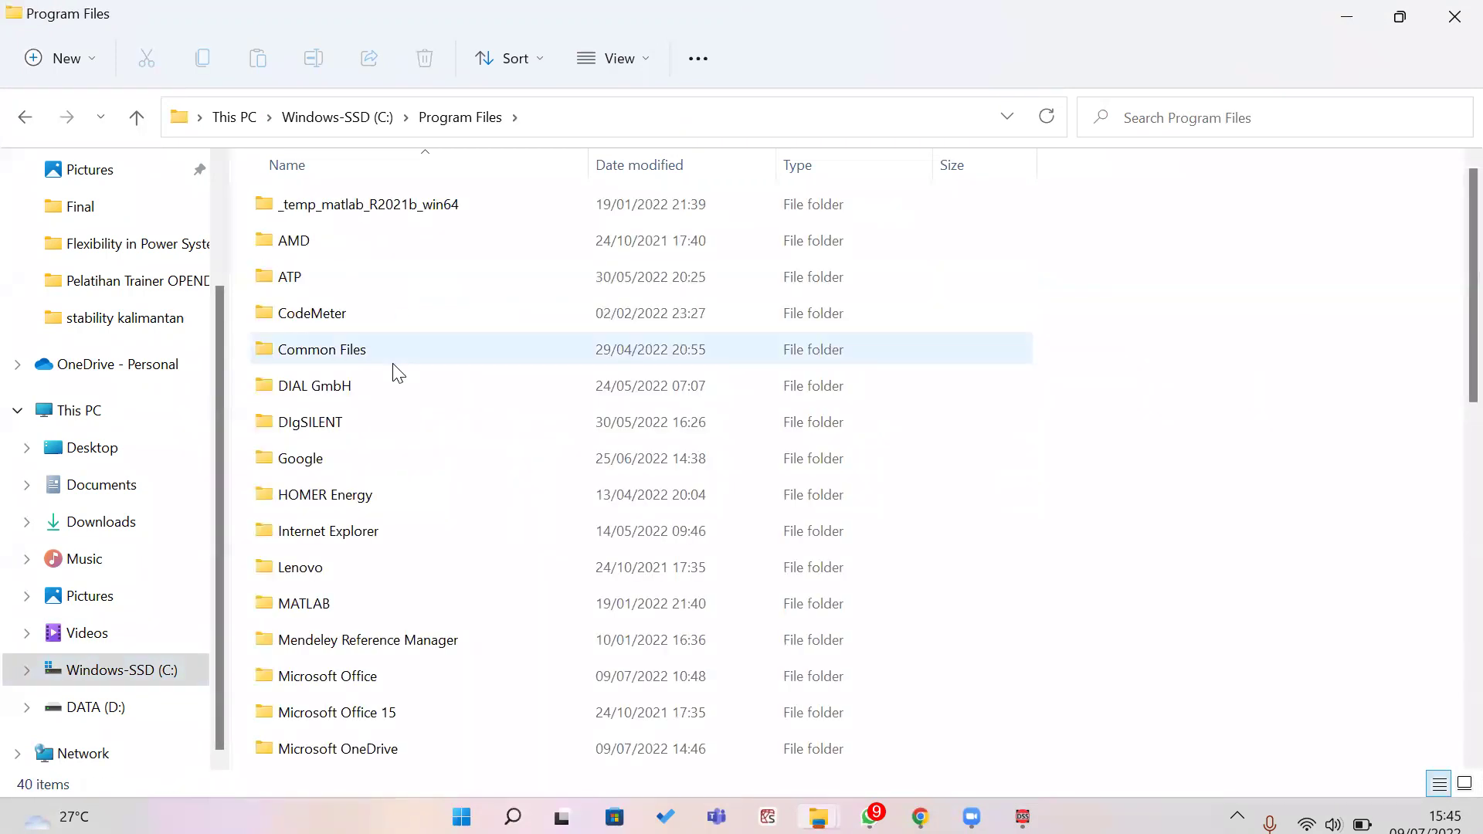
{"action": "mouse_move", "coordinate": [398, 373]}
{"action": "scroll", "coordinate": [421, 471], "scroll_direction": "down", "scroll_amount": 1}
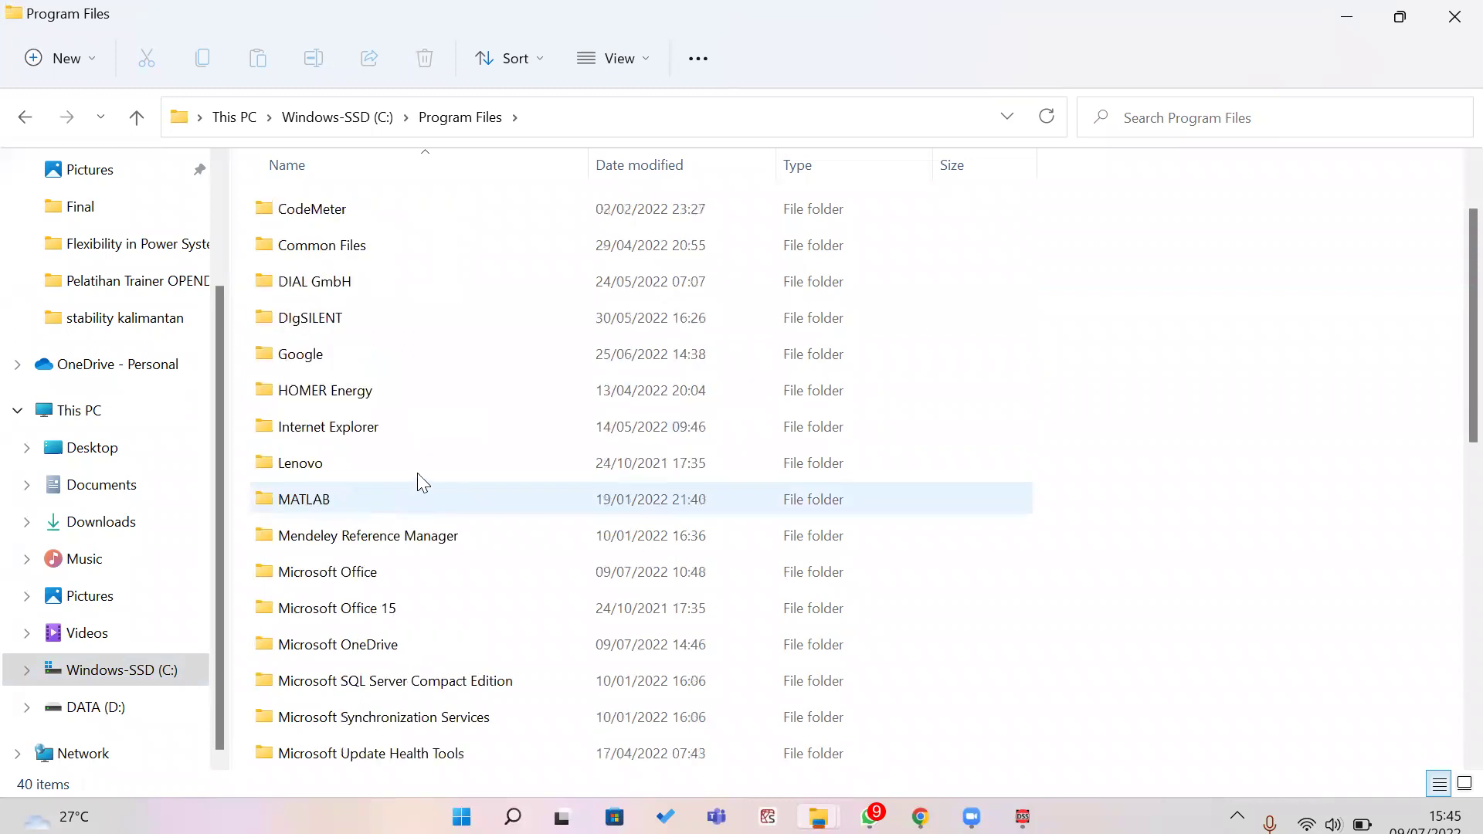
{"action": "scroll", "coordinate": [407, 513], "scroll_direction": "up", "scroll_amount": 1}
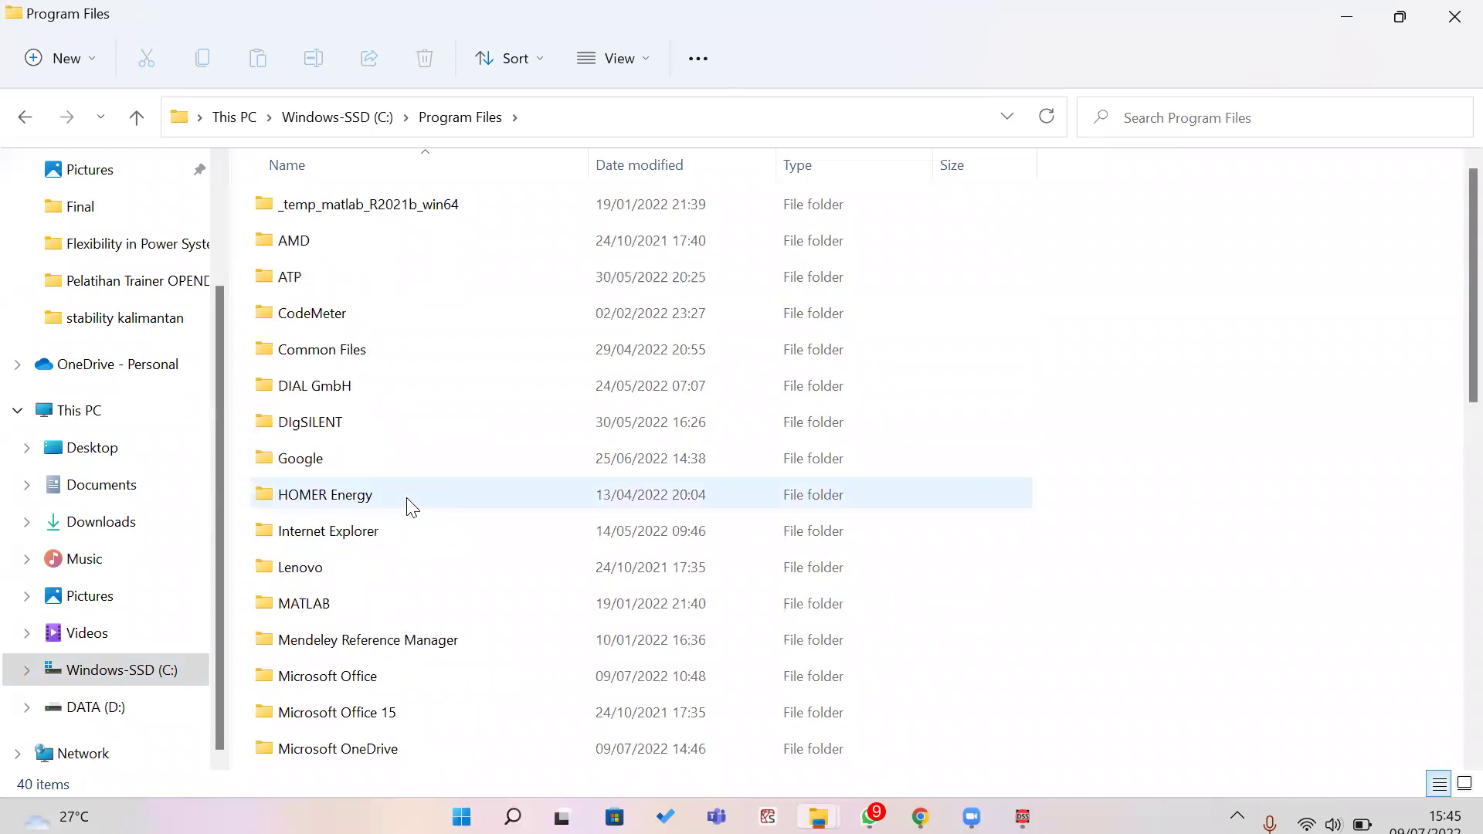
{"action": "double_click", "coordinate": [404, 493]}
- Return to Program Files and open the OpenDSS installation folder
{"action": "key", "text": "alt+Up"}
{"action": "key", "text": "Down"}
{"action": "key", "text": "Up"}
{"action": "key", "text": "Return"}
{"action": "key", "text": "Down"}
{"action": "key", "text": "Down"}
{"action": "key", "text": "Down"}
{"action": "key", "text": "Down"}
{"action": "key", "text": "Down"}
{"action": "key", "text": "Down"}
{"action": "key", "text": "Down"}
{"action": "key", "text": "Down"}
{"action": "key", "text": "Down"}
{"action": "key", "text": "Down"}
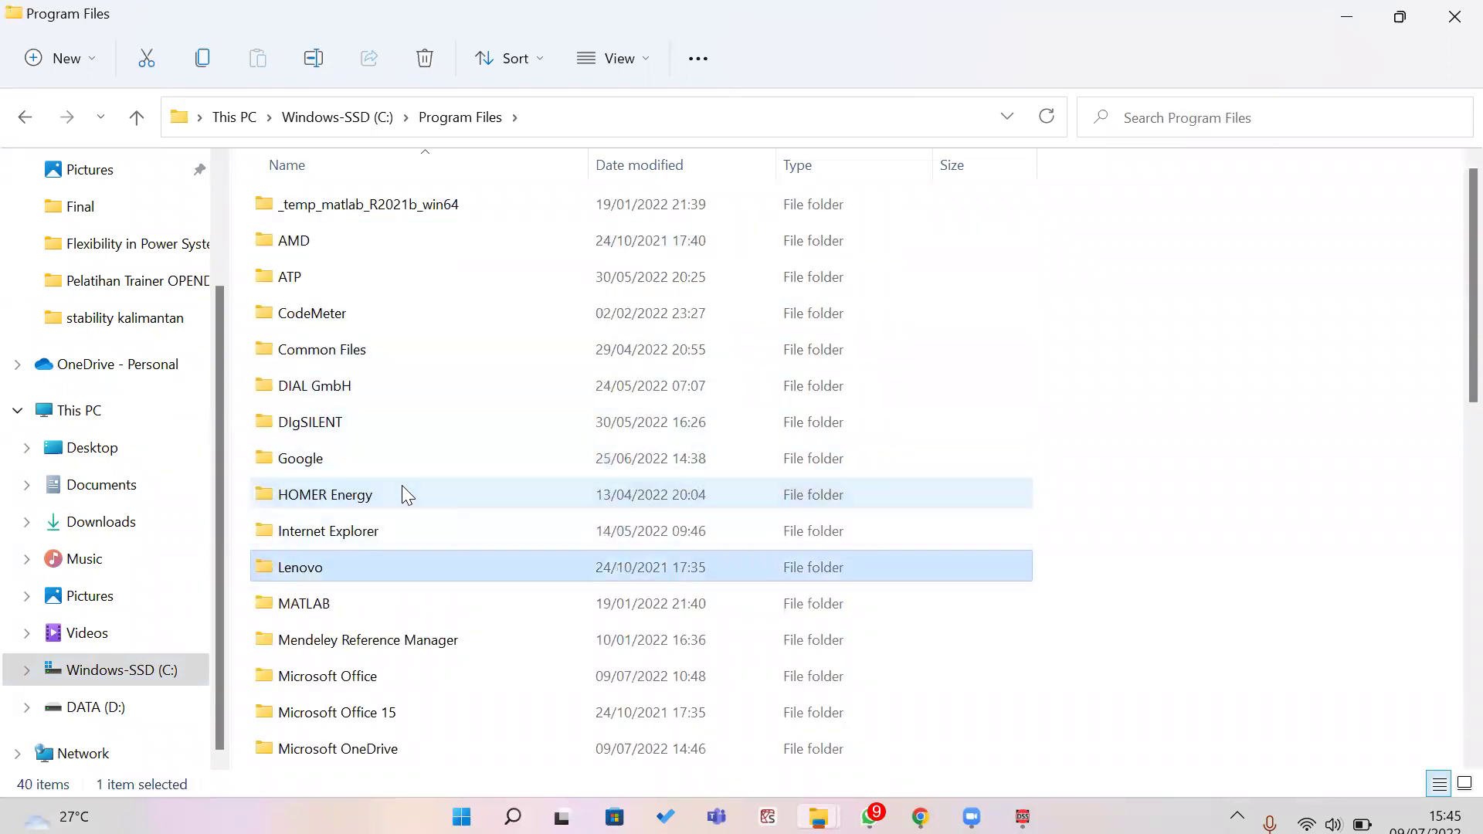
{"action": "key", "text": "Down"}
{"action": "key", "text": "Down"}
{"action": "key", "text": "Down"}
{"action": "key", "text": "Down"}
{"action": "key", "text": "Down"}
{"action": "key", "text": "Page_Down"}
{"action": "key", "text": "Up"}
{"action": "key", "text": "Up"}
{"action": "key", "text": "Up"}
{"action": "key", "text": "Up"}
{"action": "key", "text": "Up"}
{"action": "key", "text": "Up"}
{"action": "key", "text": "Up"}
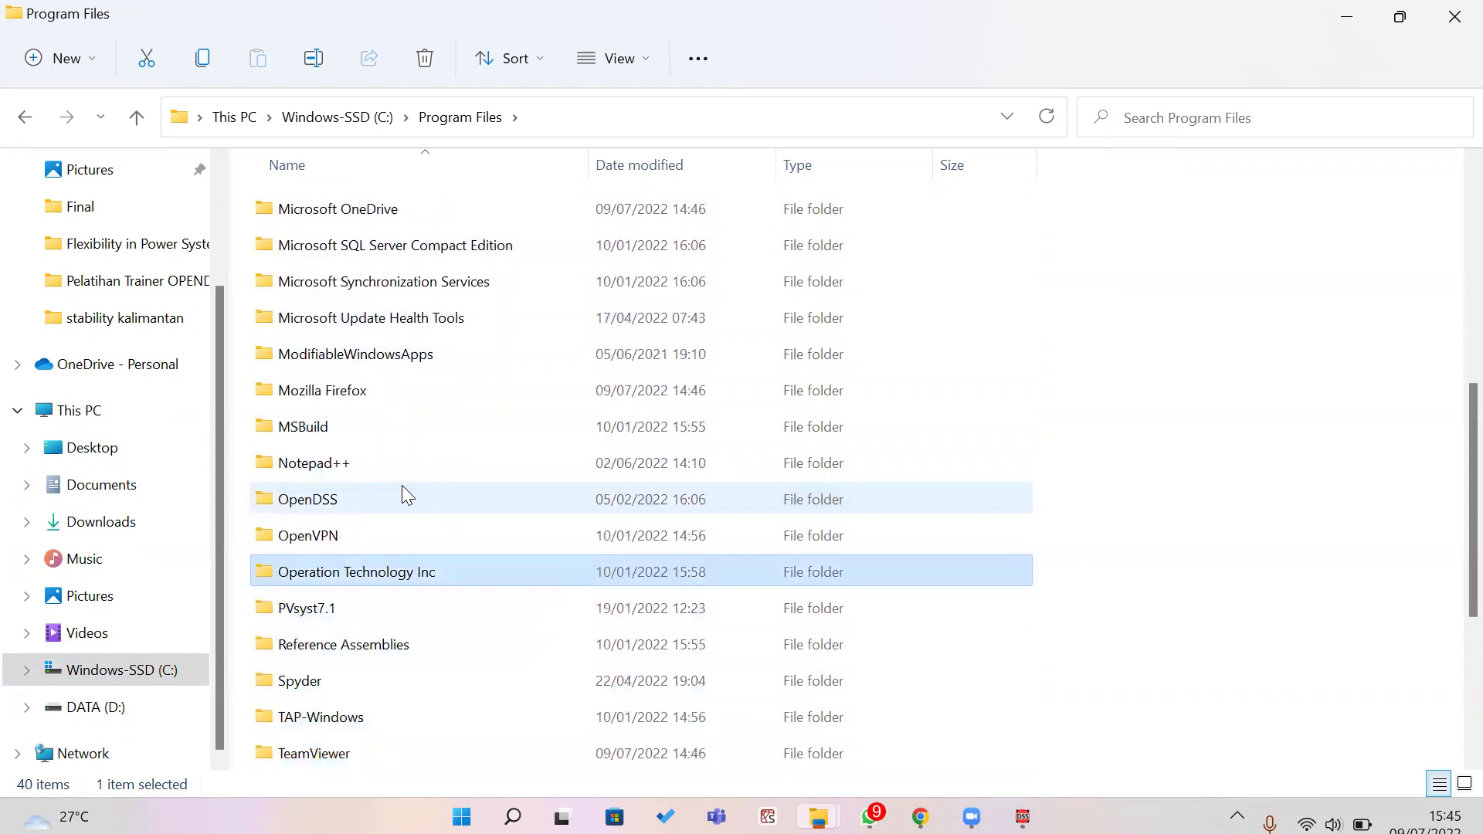
{"action": "key", "text": "Return"}
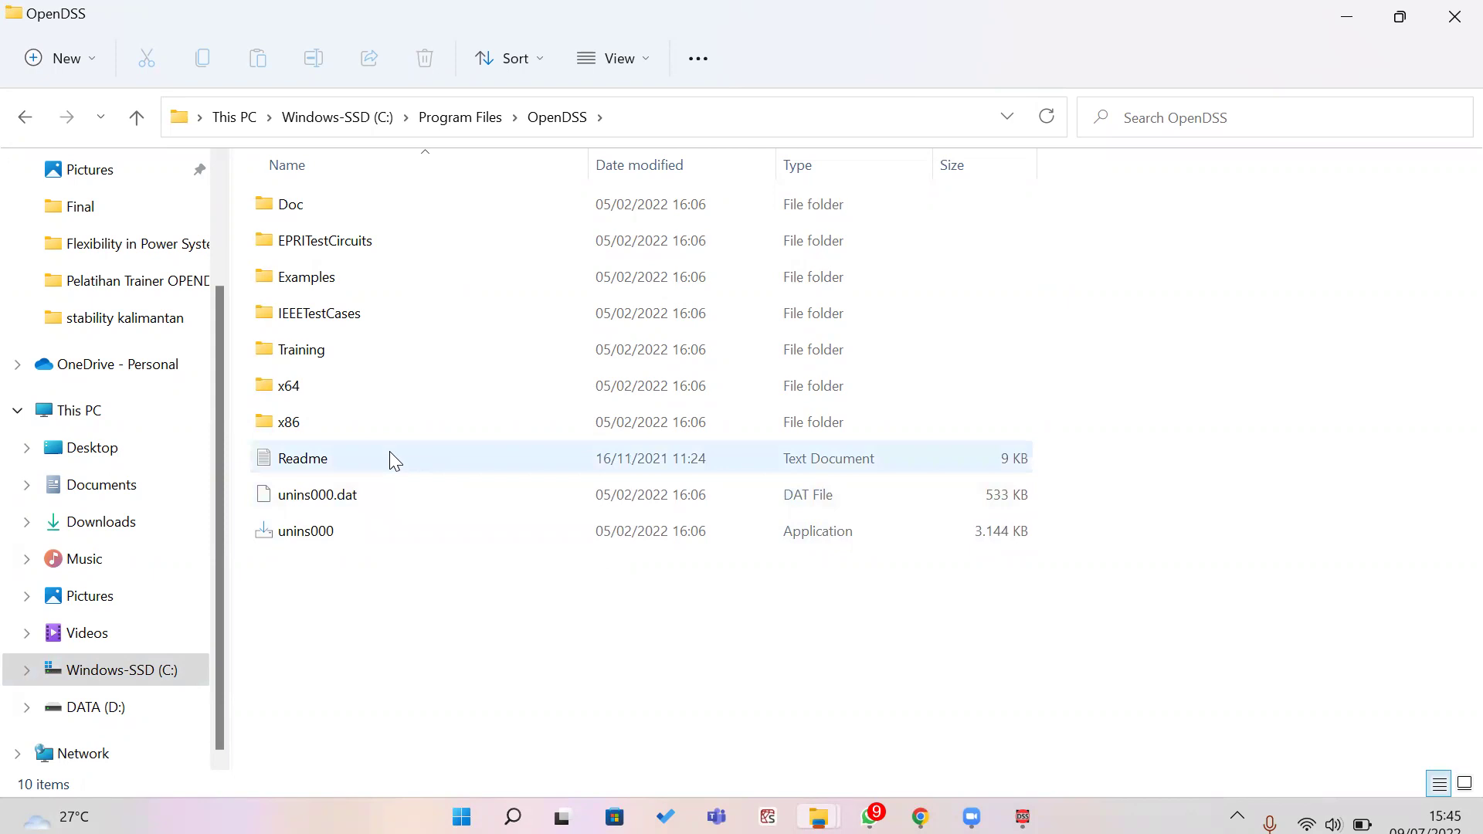
- Browse the Training and IEEETestCases folders of the OpenDSS installation
{"action": "double_click", "coordinate": [403, 357]}
{"action": "key", "text": "alt+Left"}
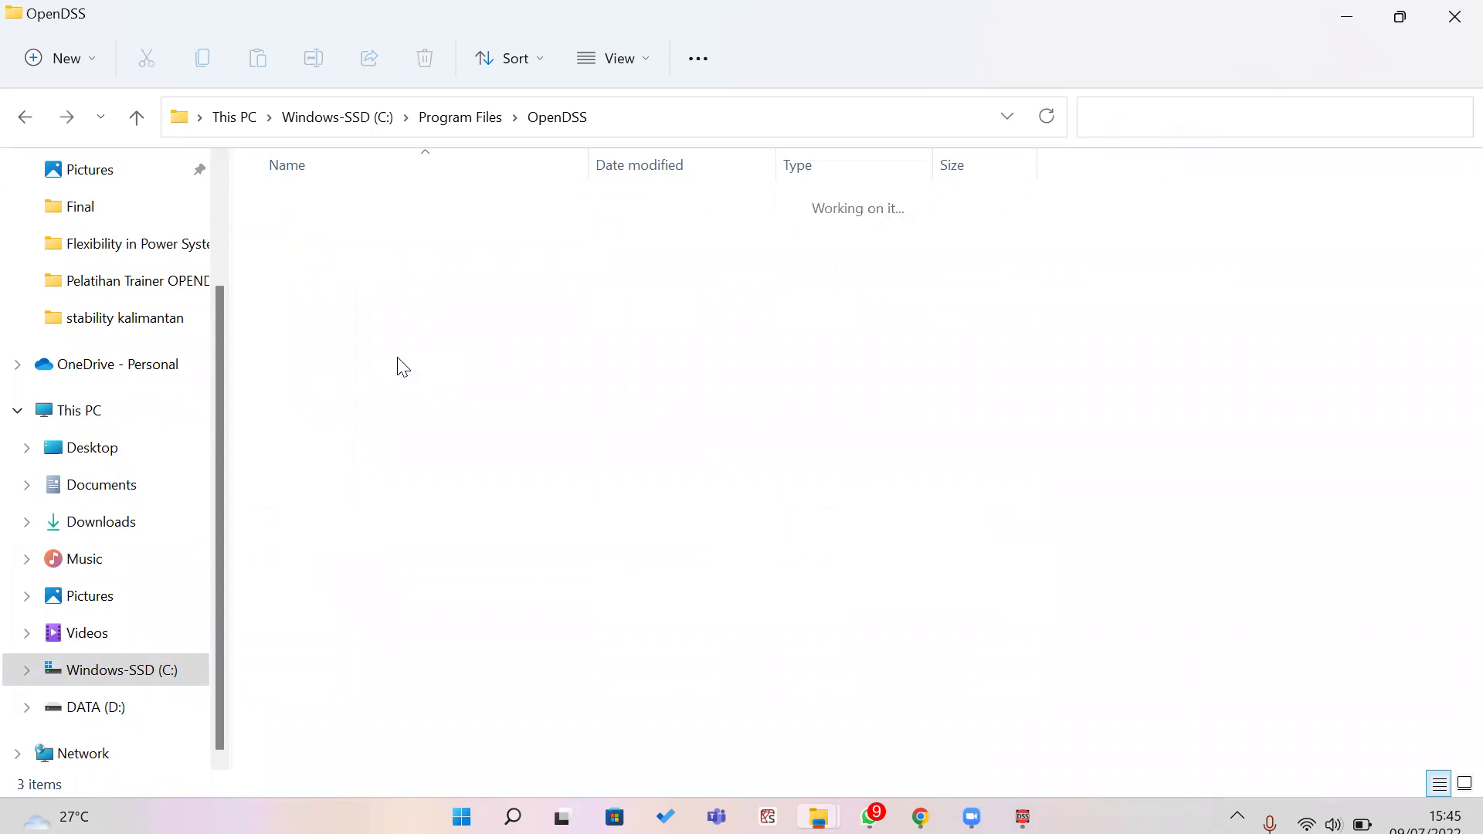
{"action": "key", "text": "Up"}
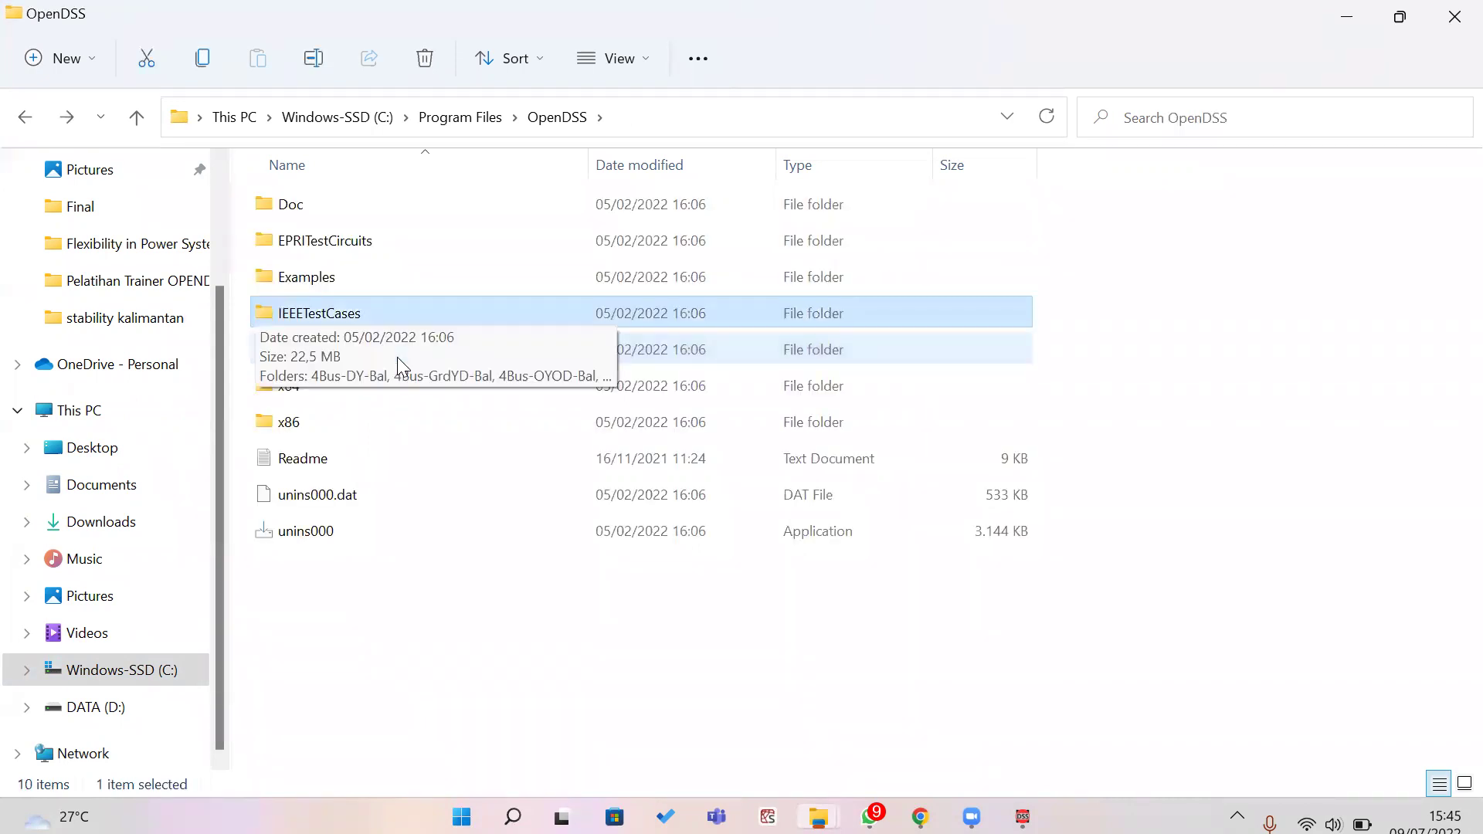
{"action": "key", "text": "Return"}
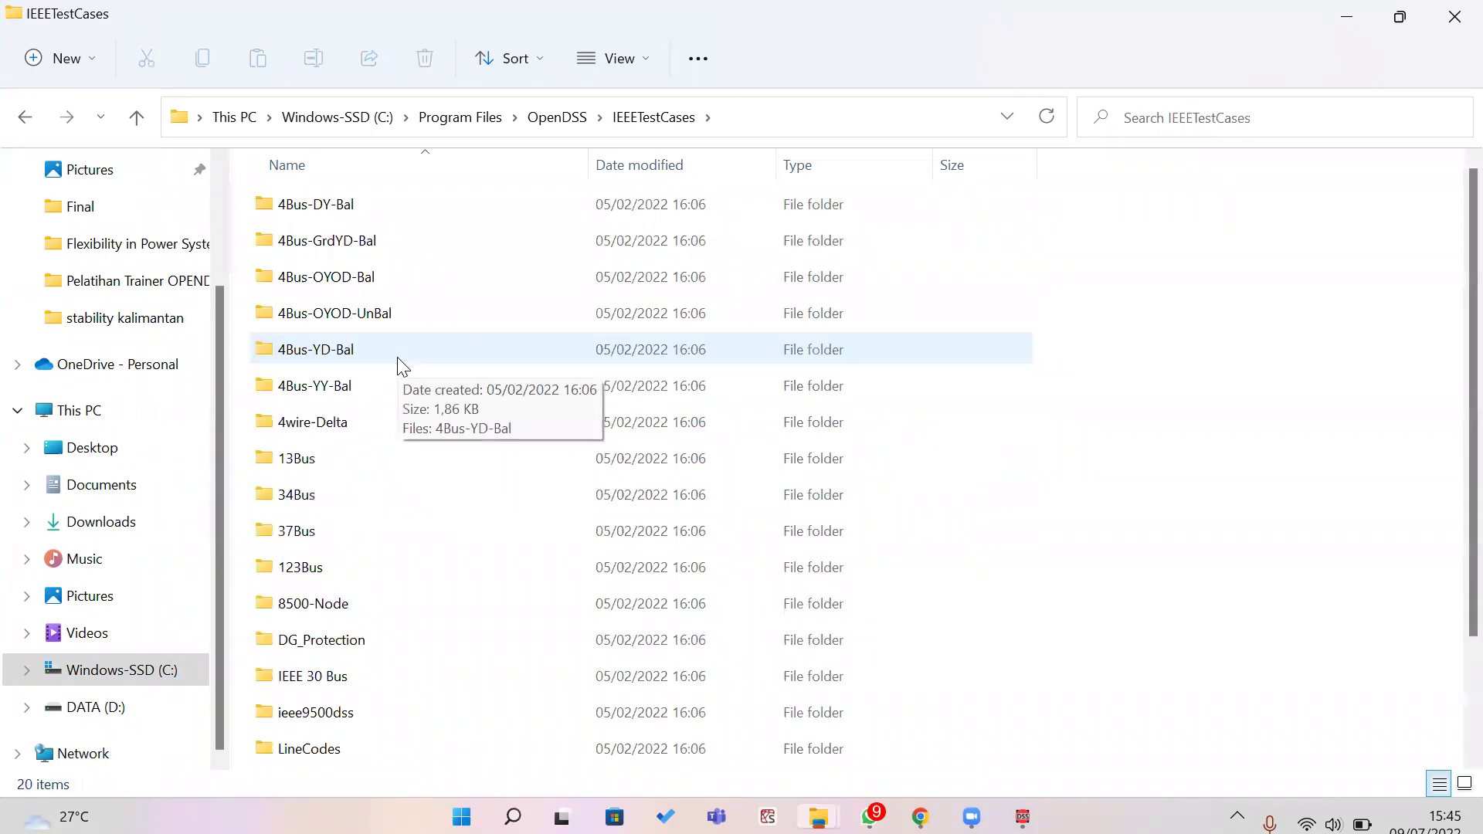
{"action": "key", "text": "Down"}
{"action": "key", "text": "Down"}
{"action": "key", "text": "Down"}
{"action": "key", "text": "Down"}
{"action": "key", "text": "Down"}
{"action": "key", "text": "Down"}
{"action": "key", "text": "Down"}
{"action": "key", "text": "Down"}
{"action": "key", "text": "Down"}
{"action": "key", "text": "Down"}
{"action": "key", "text": "Down"}
{"action": "key", "text": "Down"}
{"action": "key", "text": "Down"}
{"action": "key", "text": "Down"}
{"action": "key", "text": "Down"}
{"action": "key", "text": "Down"}
{"action": "key", "text": "Down"}
{"action": "key", "text": "Down"}
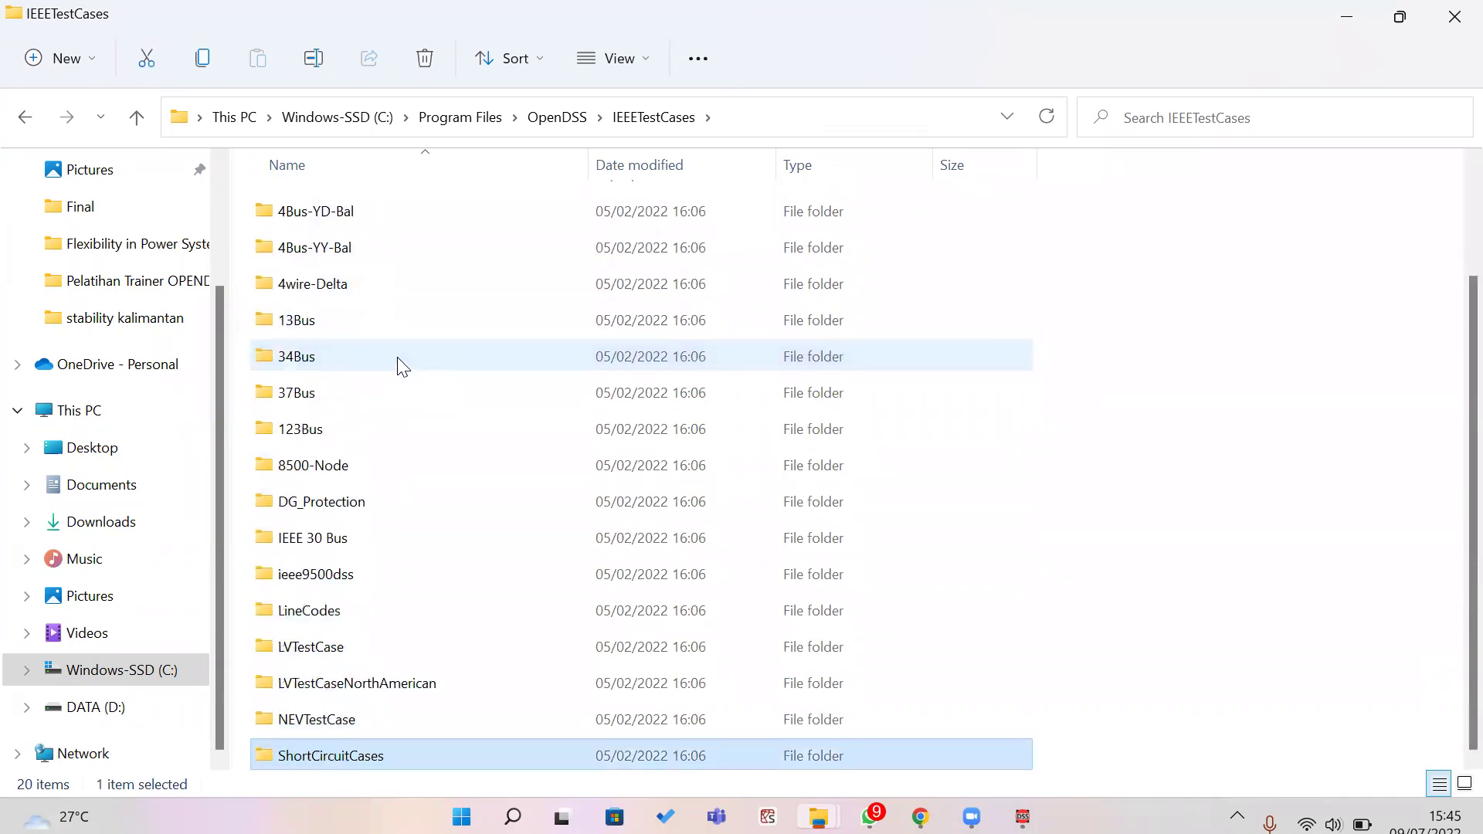
{"action": "key", "text": "BackSpace"}
- Open the Examples folder and its Manual example subfolder
{"action": "key", "text": "Up"}
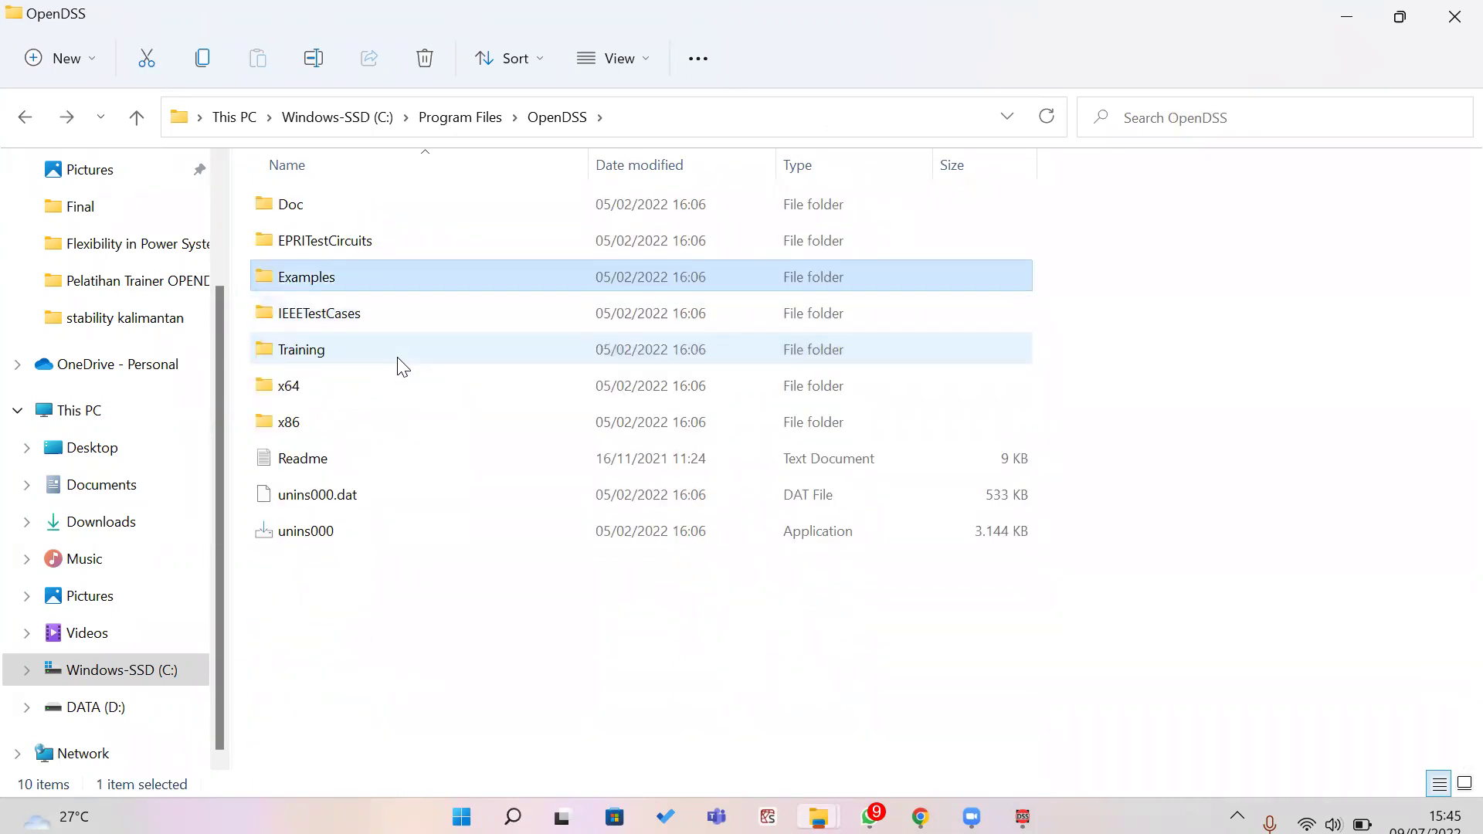
{"action": "key", "text": "Return"}
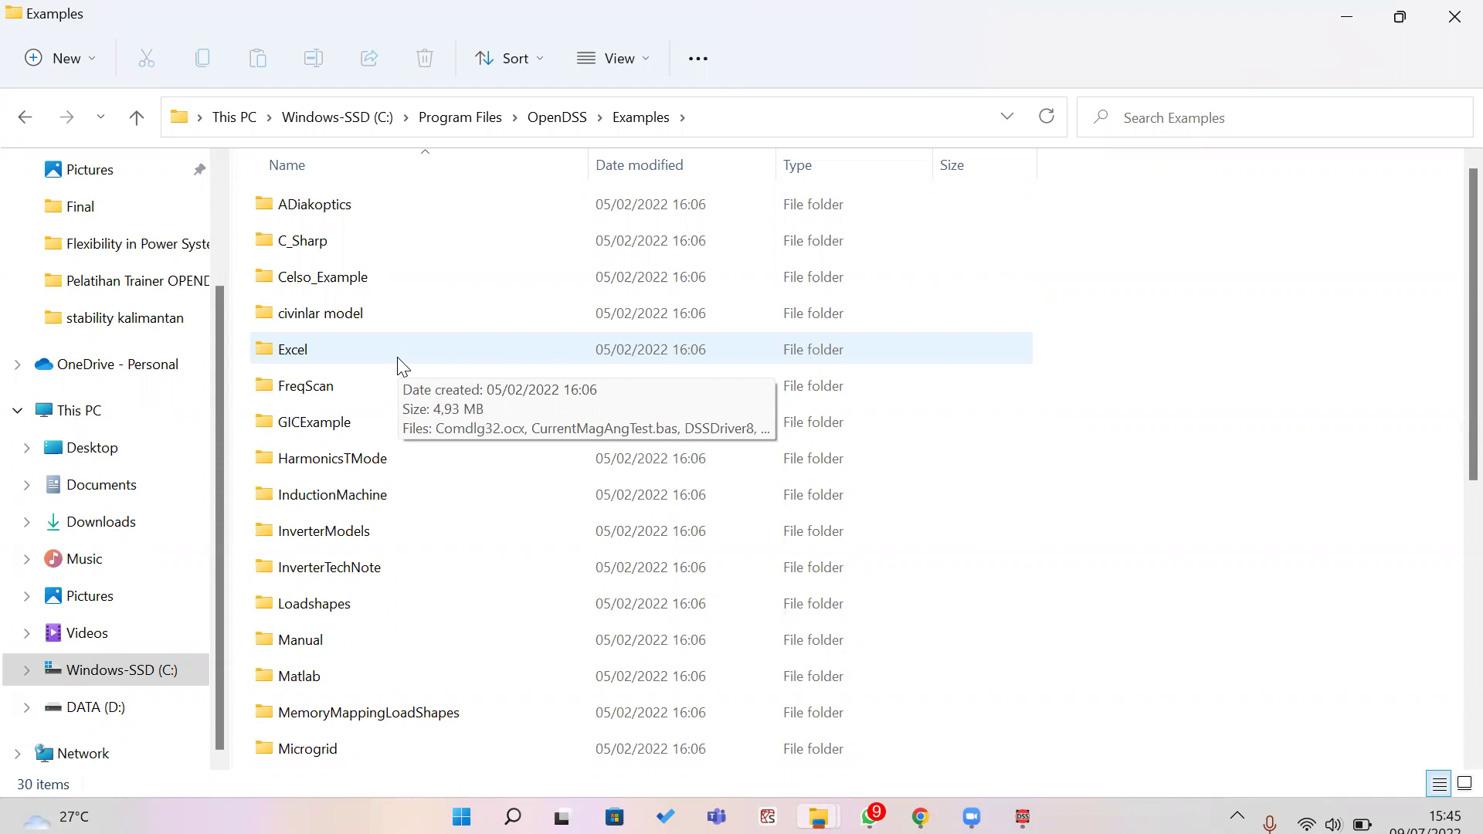
{"action": "key", "text": "c"}
{"action": "key", "text": "c"}
{"action": "key", "text": "c"}
{"action": "key", "text": "i"}
{"action": "key", "text": "i"}
{"action": "key", "text": "i"}
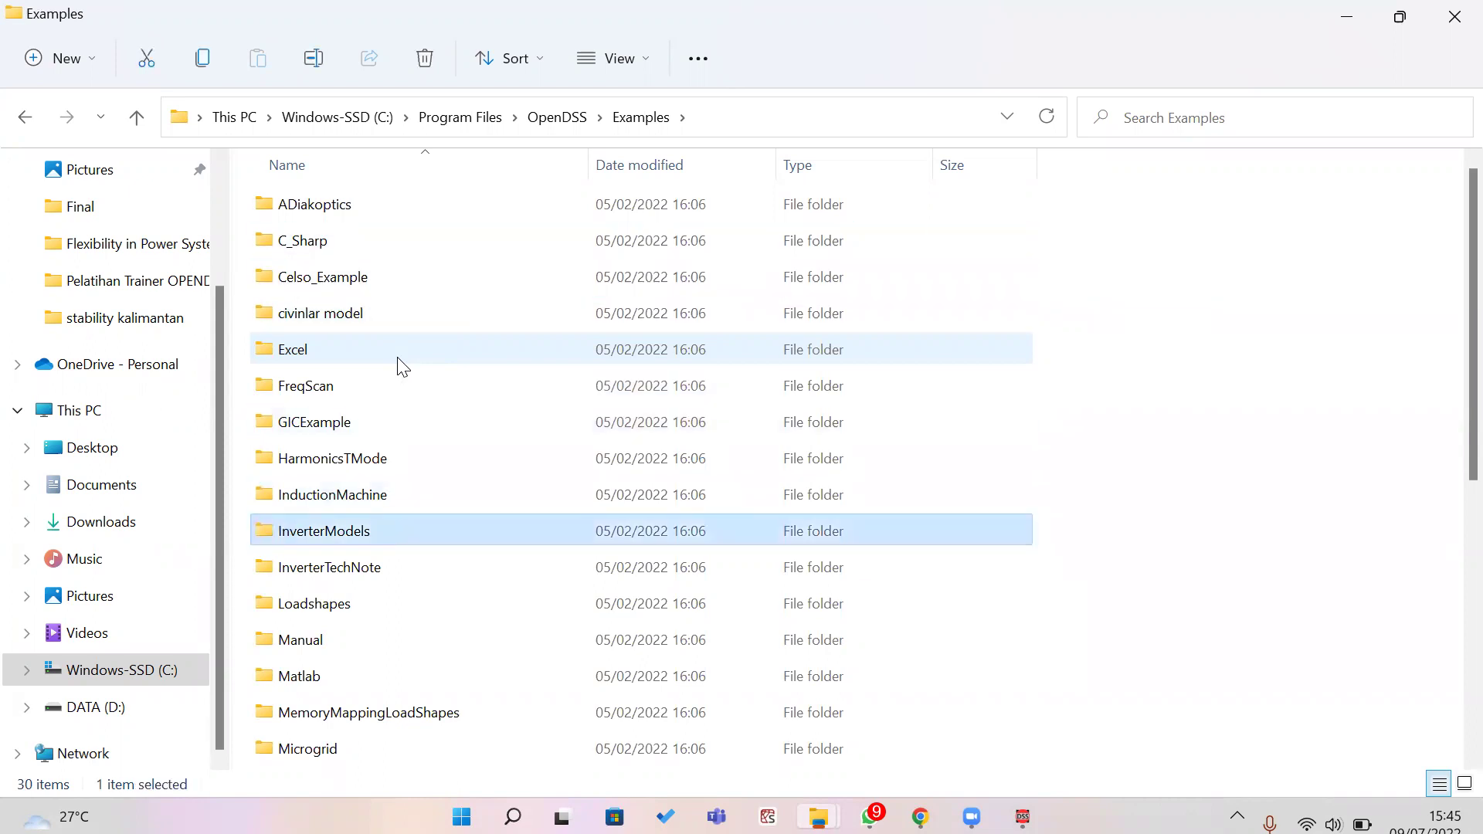
{"action": "key", "text": "l"}
{"action": "key", "text": "m"}
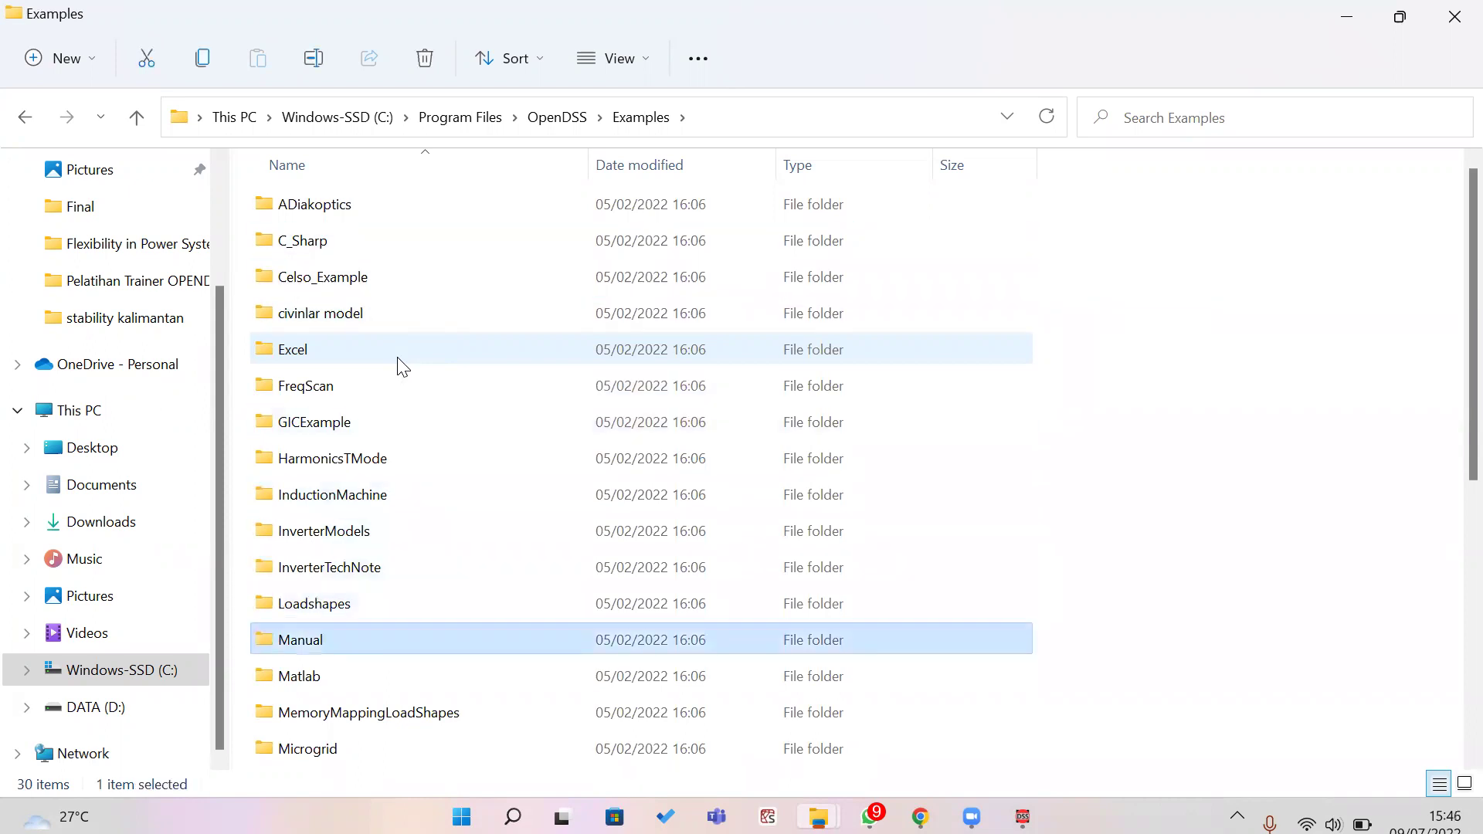
{"action": "key", "text": "Return"}
- Go back to the OpenDSS folder and open the Doc folder
{"action": "key", "text": "alt+Up"}
{"action": "key", "text": "alt+Up"}
{"action": "key", "text": "Down"}
{"action": "key", "text": "Up"}
{"action": "key", "text": "Up"}
{"action": "key", "text": "Up"}
{"action": "key", "text": "Return"}
- Scroll through the Doc files and select the OpenDSSManual PDF (4,921 KB)
{"action": "key", "text": "Down"}
{"action": "key", "text": "Down"}
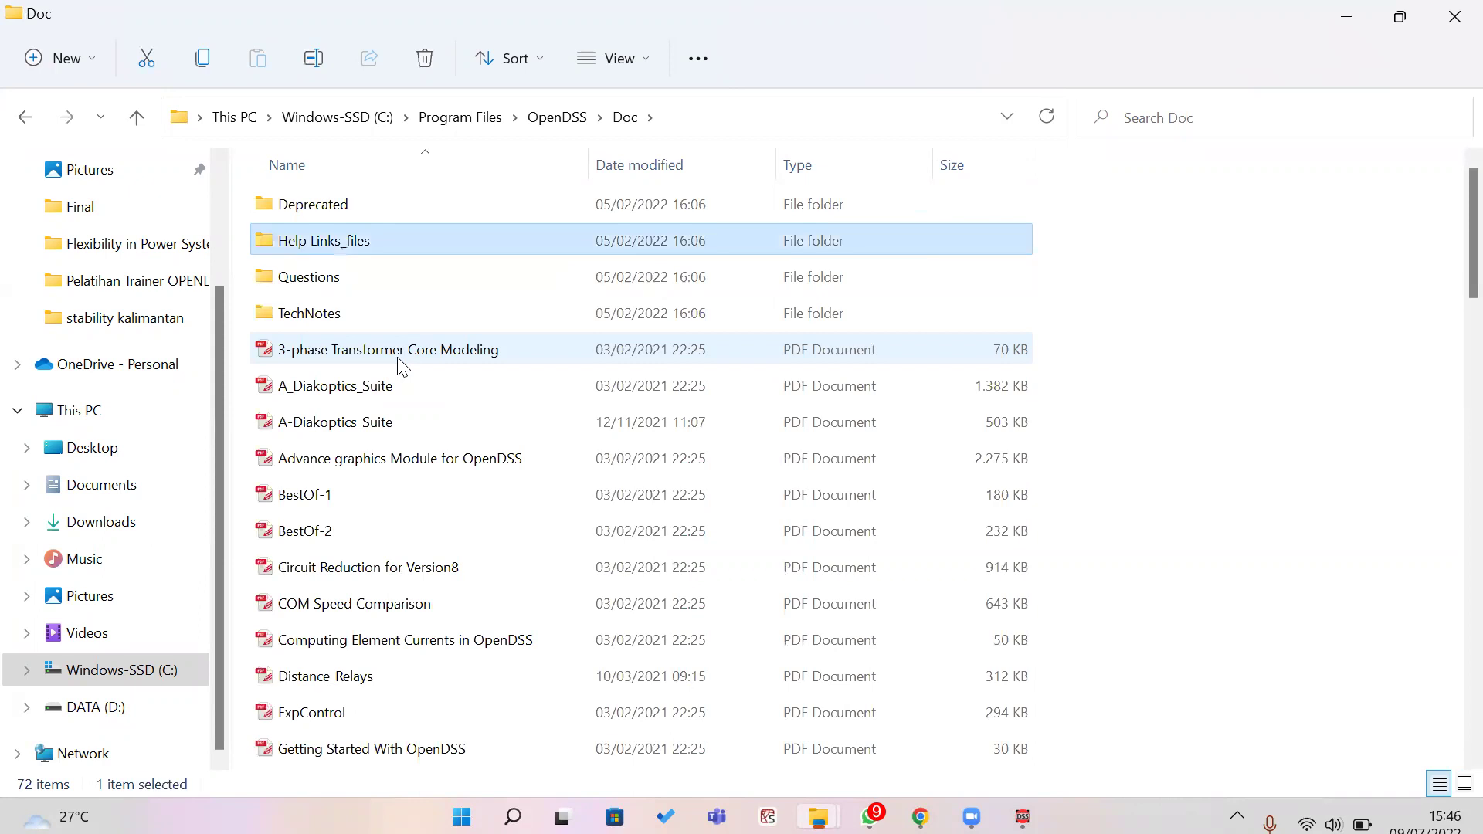
{"action": "scroll", "coordinate": [401, 364], "scroll_direction": "down", "scroll_amount": 5}
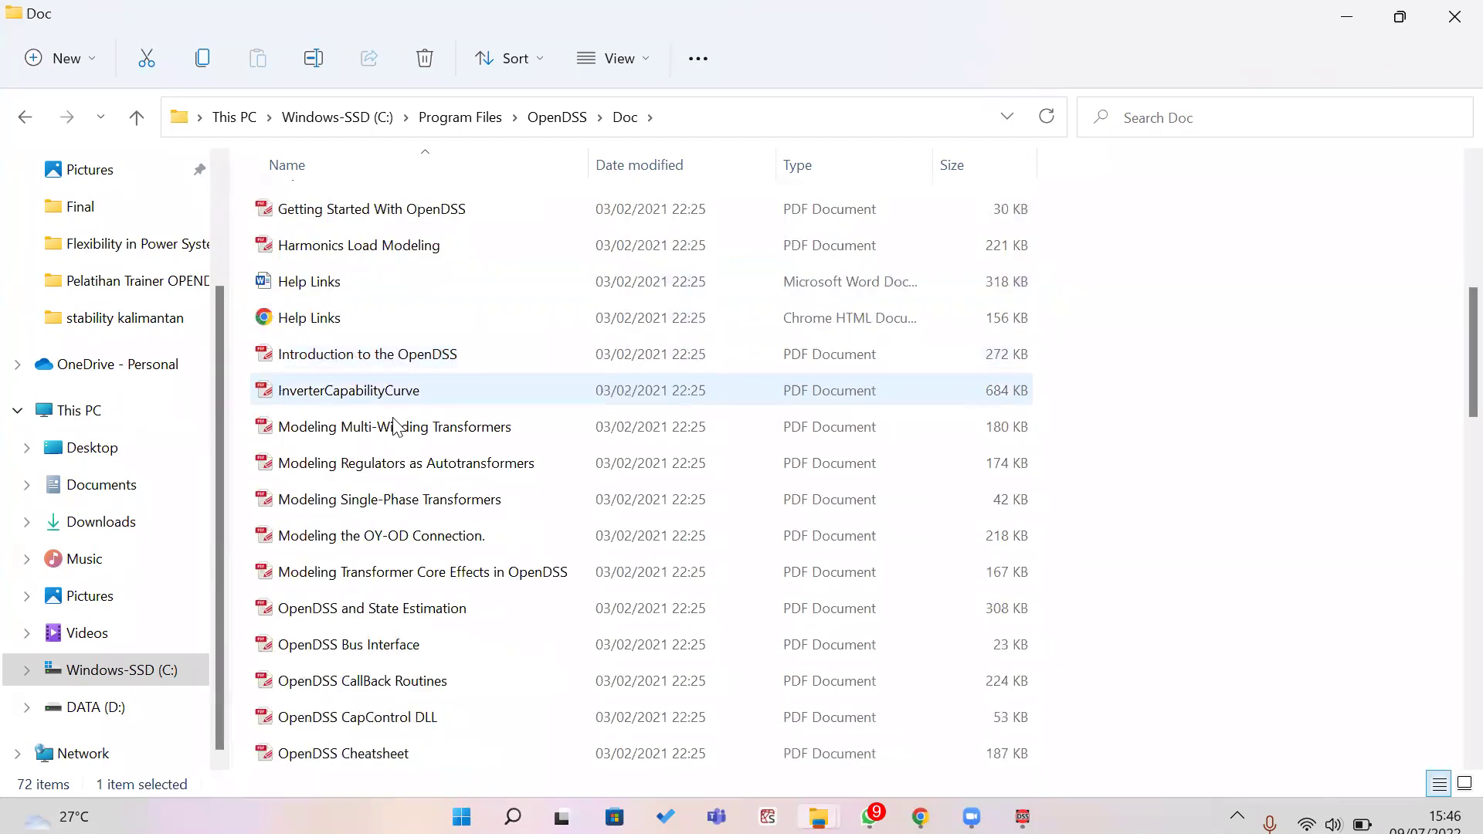
{"action": "scroll", "coordinate": [391, 464], "scroll_direction": "down", "scroll_amount": 2}
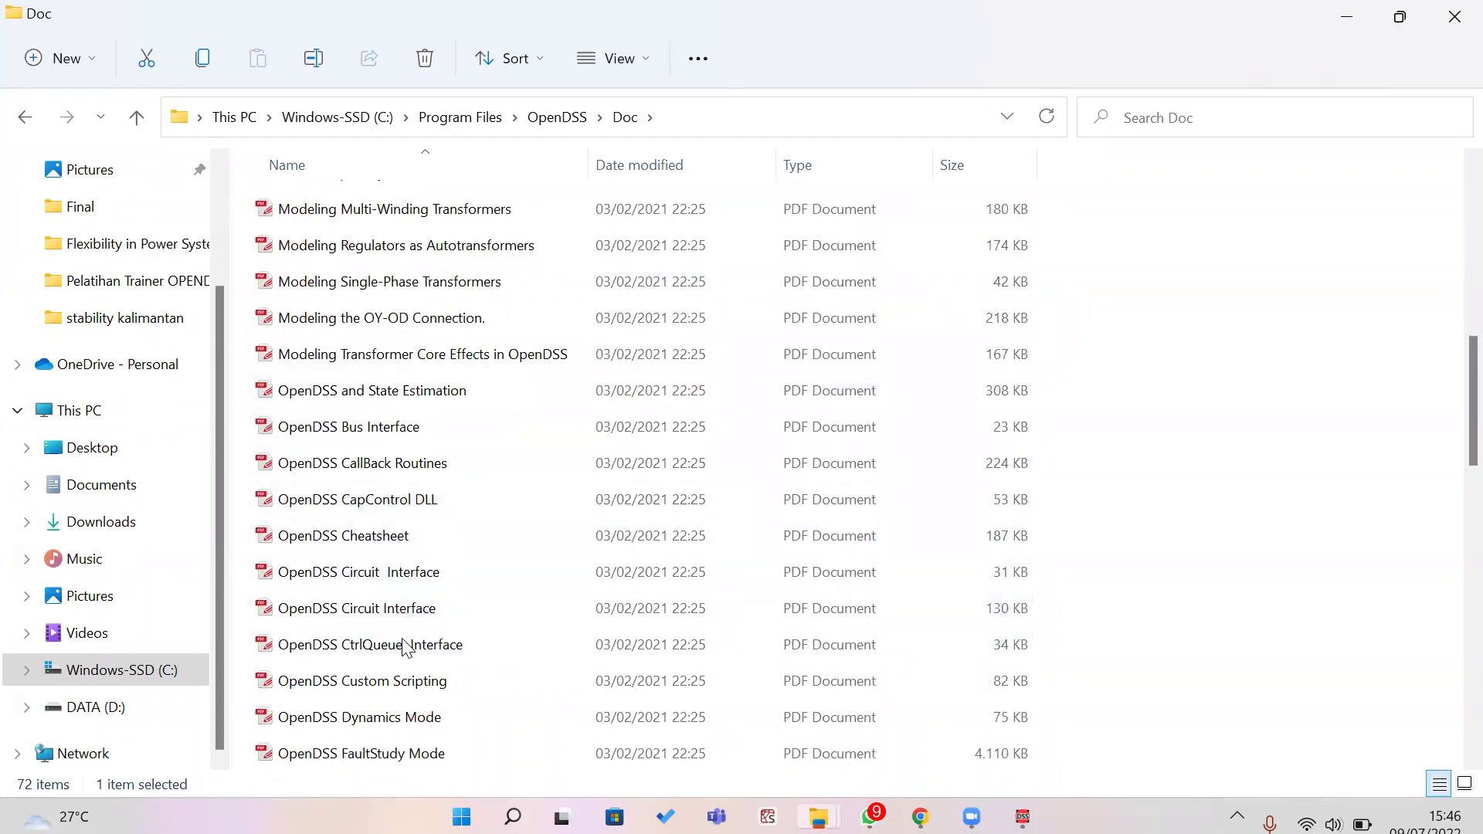
{"action": "scroll", "coordinate": [424, 664], "scroll_direction": "down", "scroll_amount": 2}
{"action": "scroll", "coordinate": [437, 709], "scroll_direction": "down", "scroll_amount": 2}
{"action": "scroll", "coordinate": [433, 709], "scroll_direction": "down", "scroll_amount": 2}
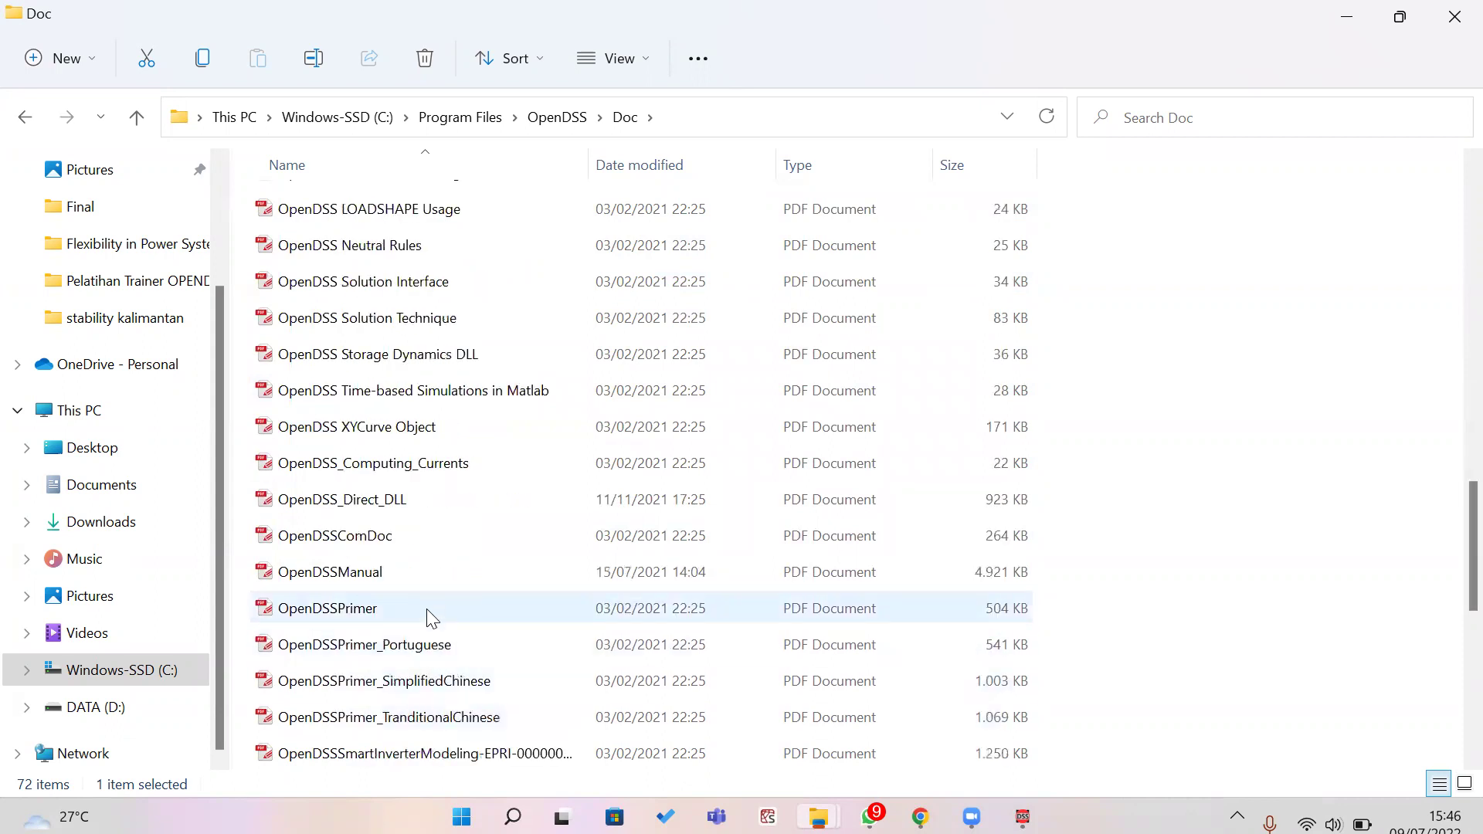
{"action": "left_click", "coordinate": [344, 580]}
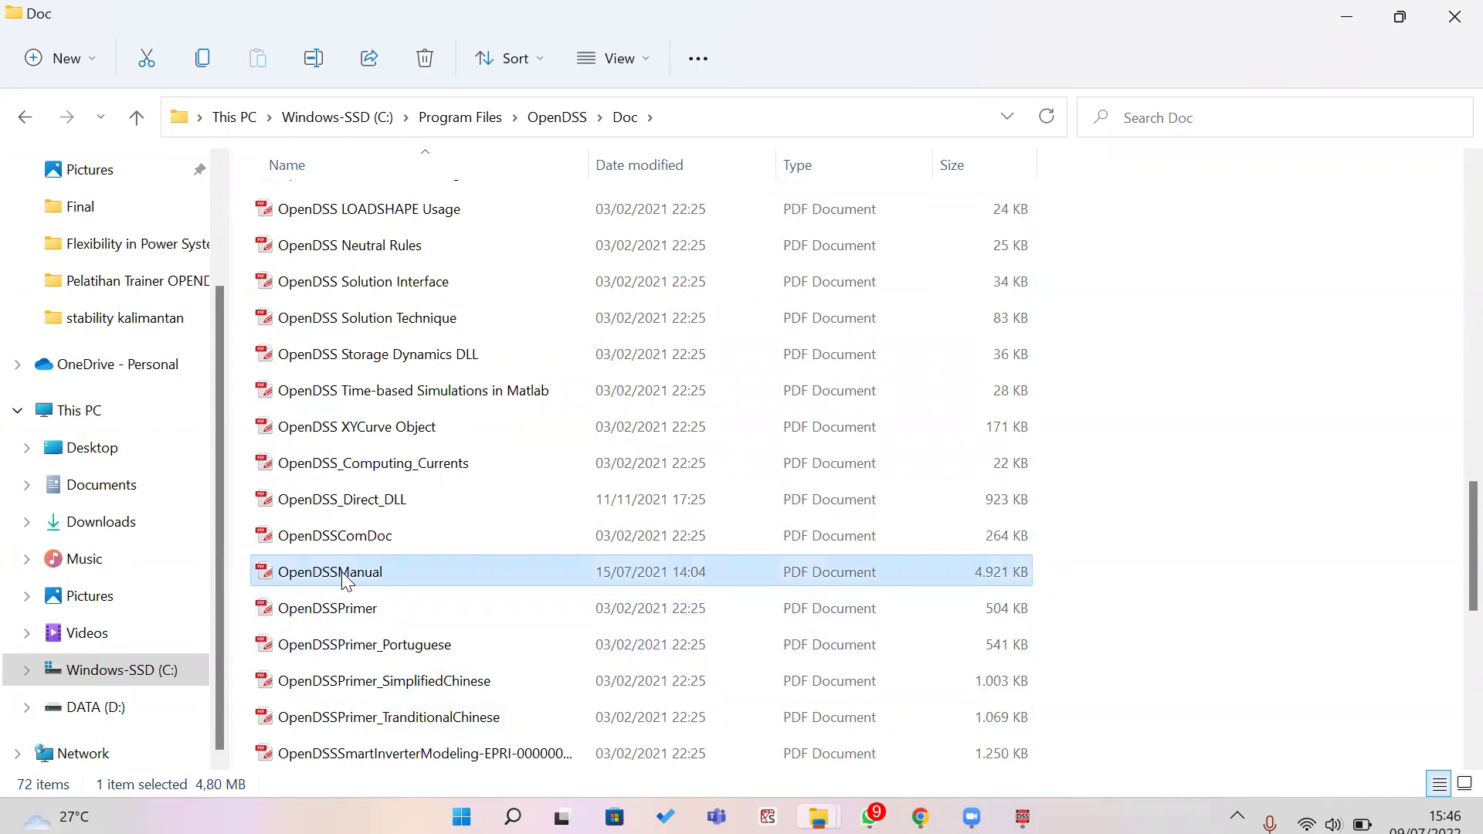
{"action": "scroll", "coordinate": [347, 583], "scroll_direction": "up", "scroll_amount": 3}
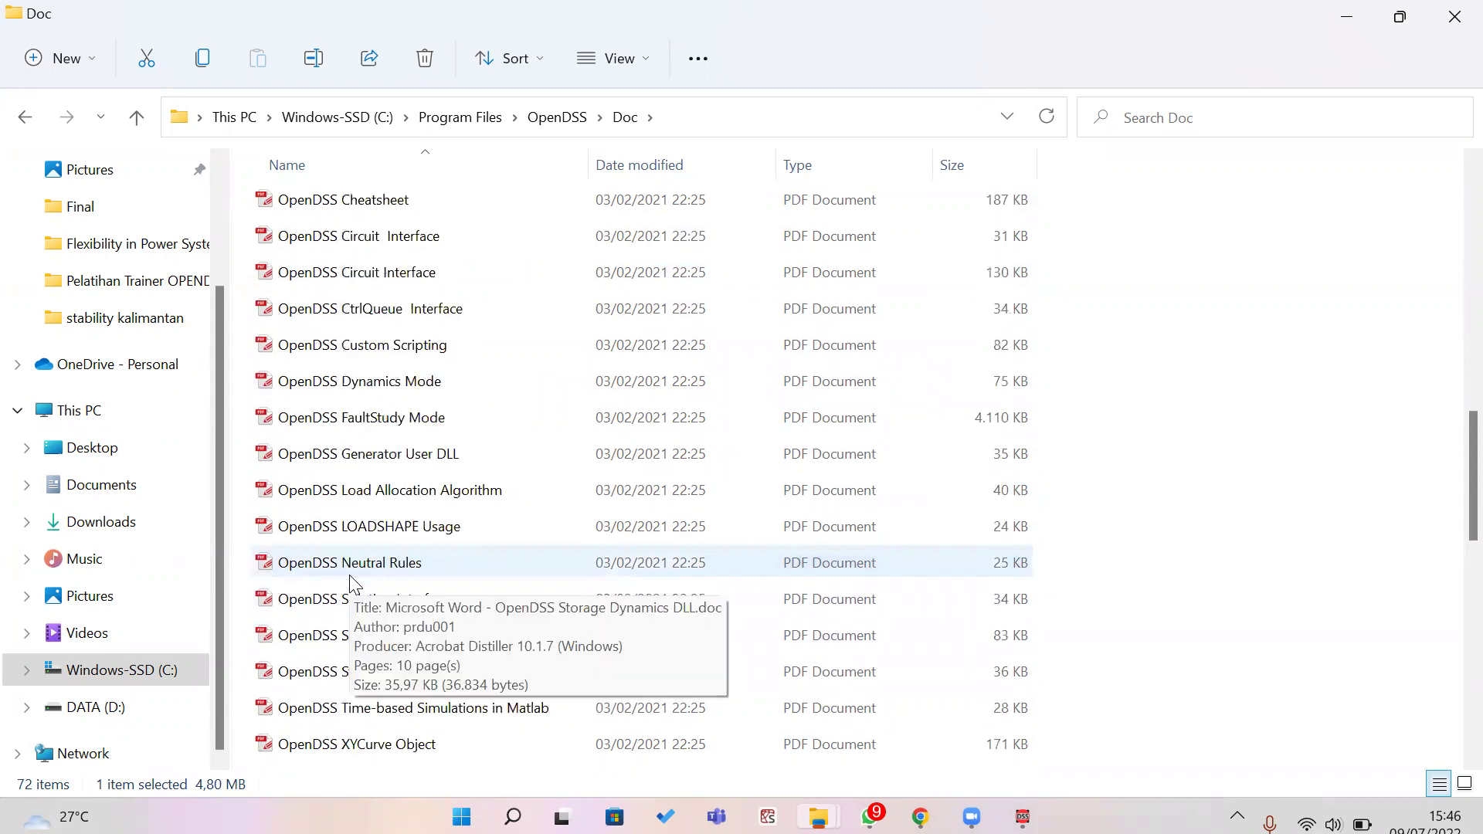
{"action": "scroll", "coordinate": [353, 585], "scroll_direction": "down", "scroll_amount": 3}
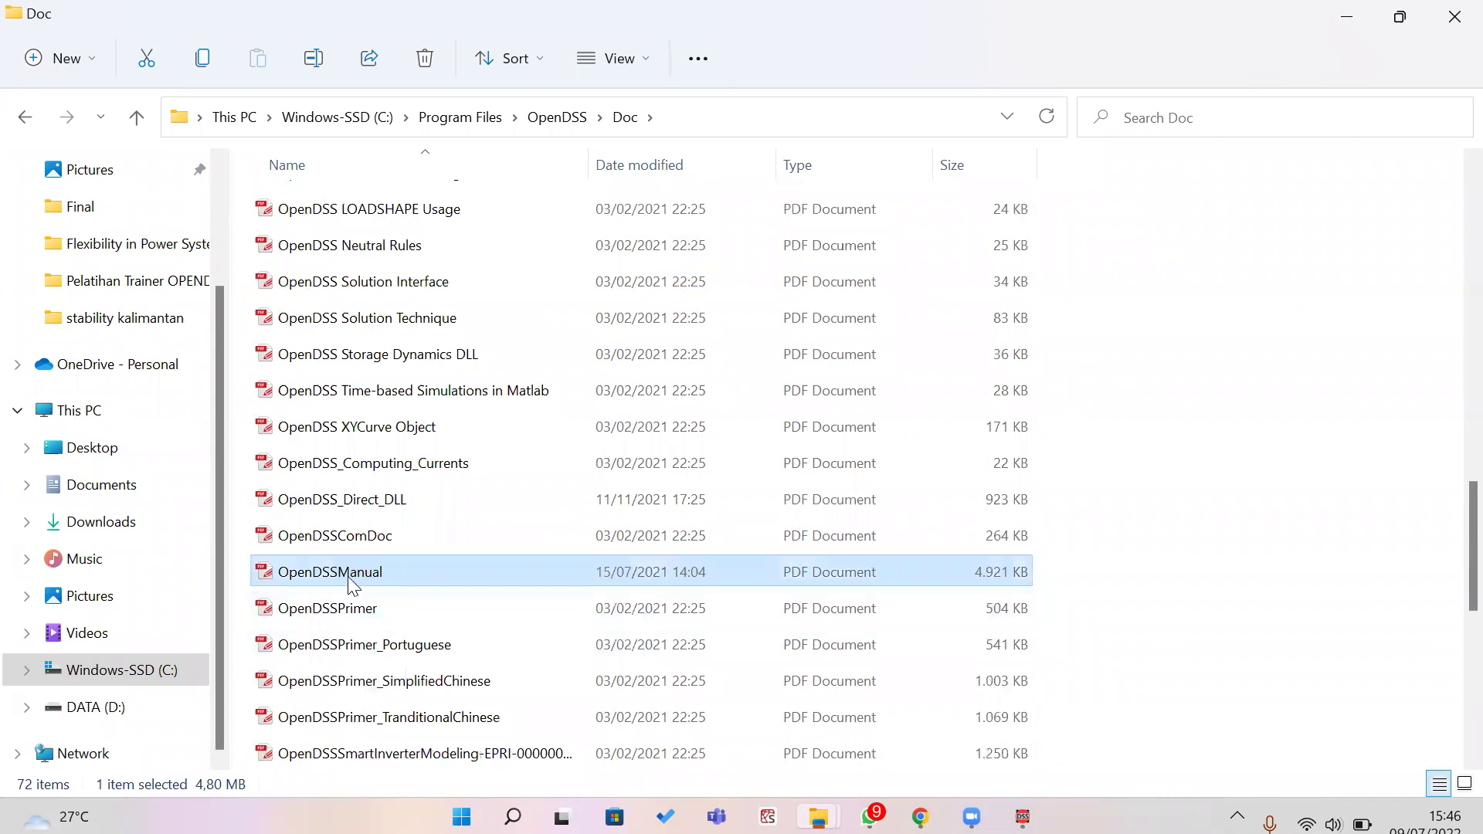
{"action": "scroll", "coordinate": [355, 587], "scroll_direction": "down", "scroll_amount": 2}
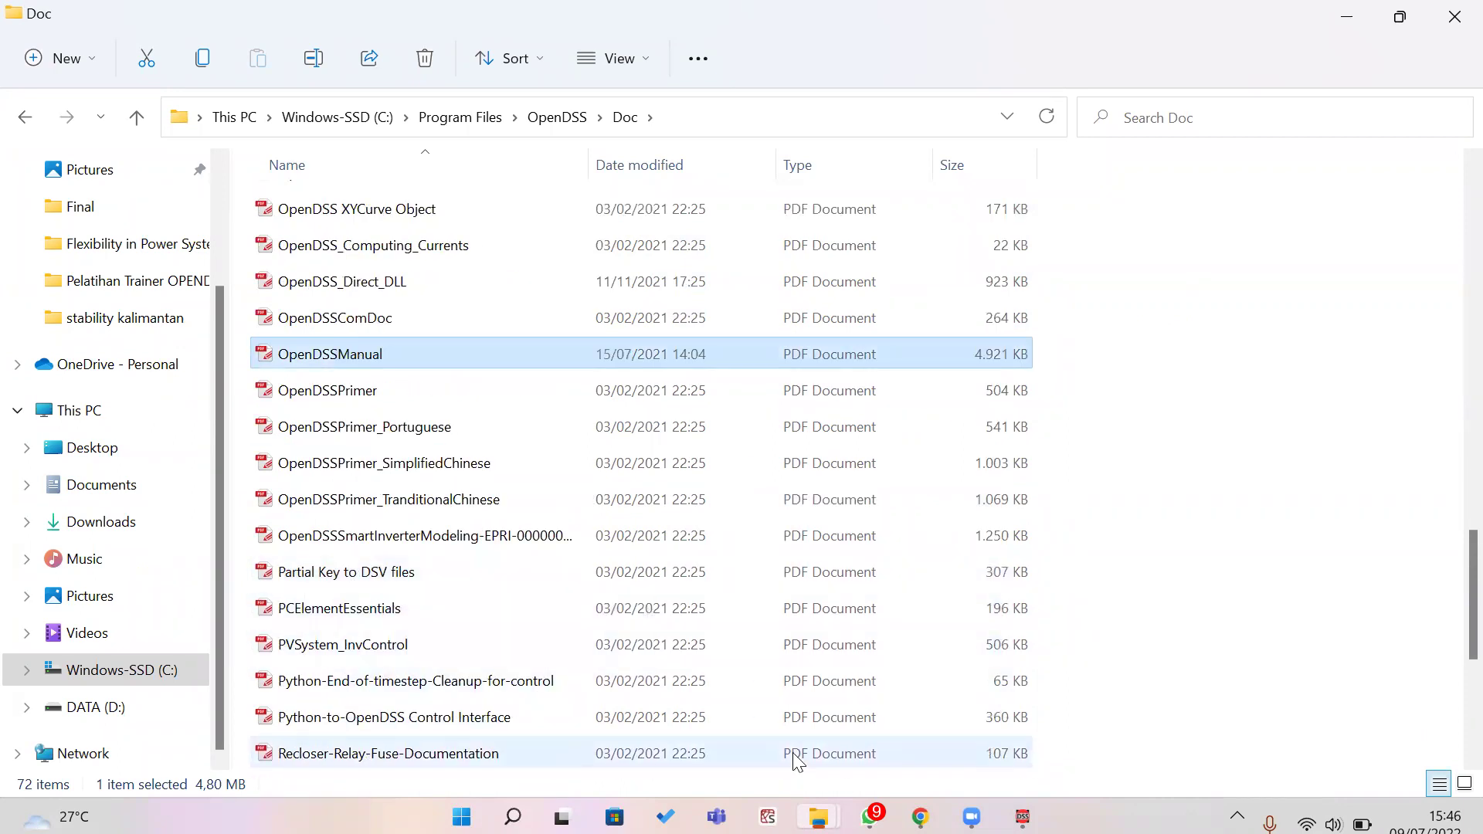
- Back in OpenDSS, open Help > DSS Help to show the Commands & Properties reference
{"action": "left_click", "coordinate": [1023, 817]}
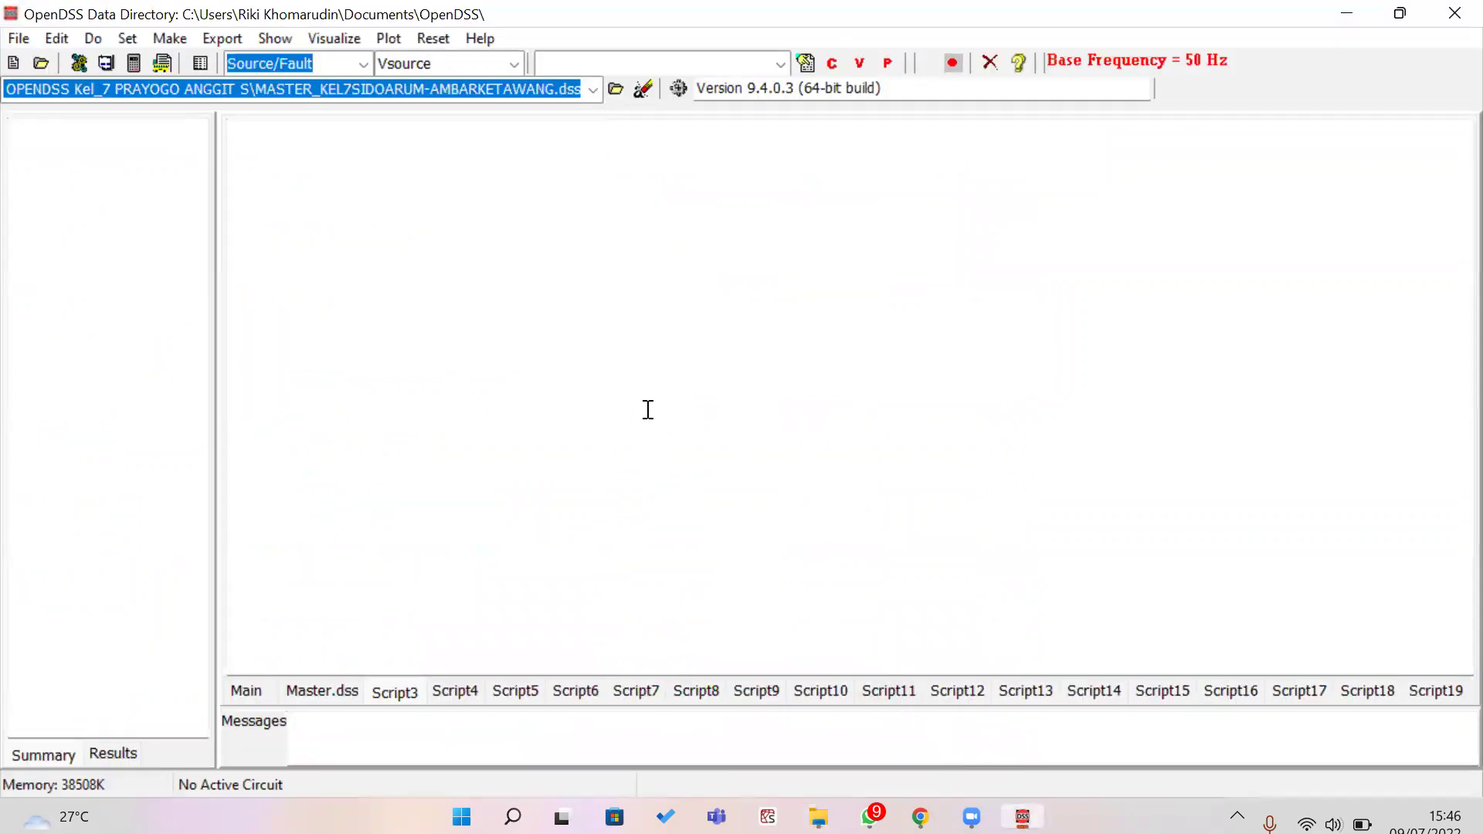
{"action": "left_click", "coordinate": [483, 40]}
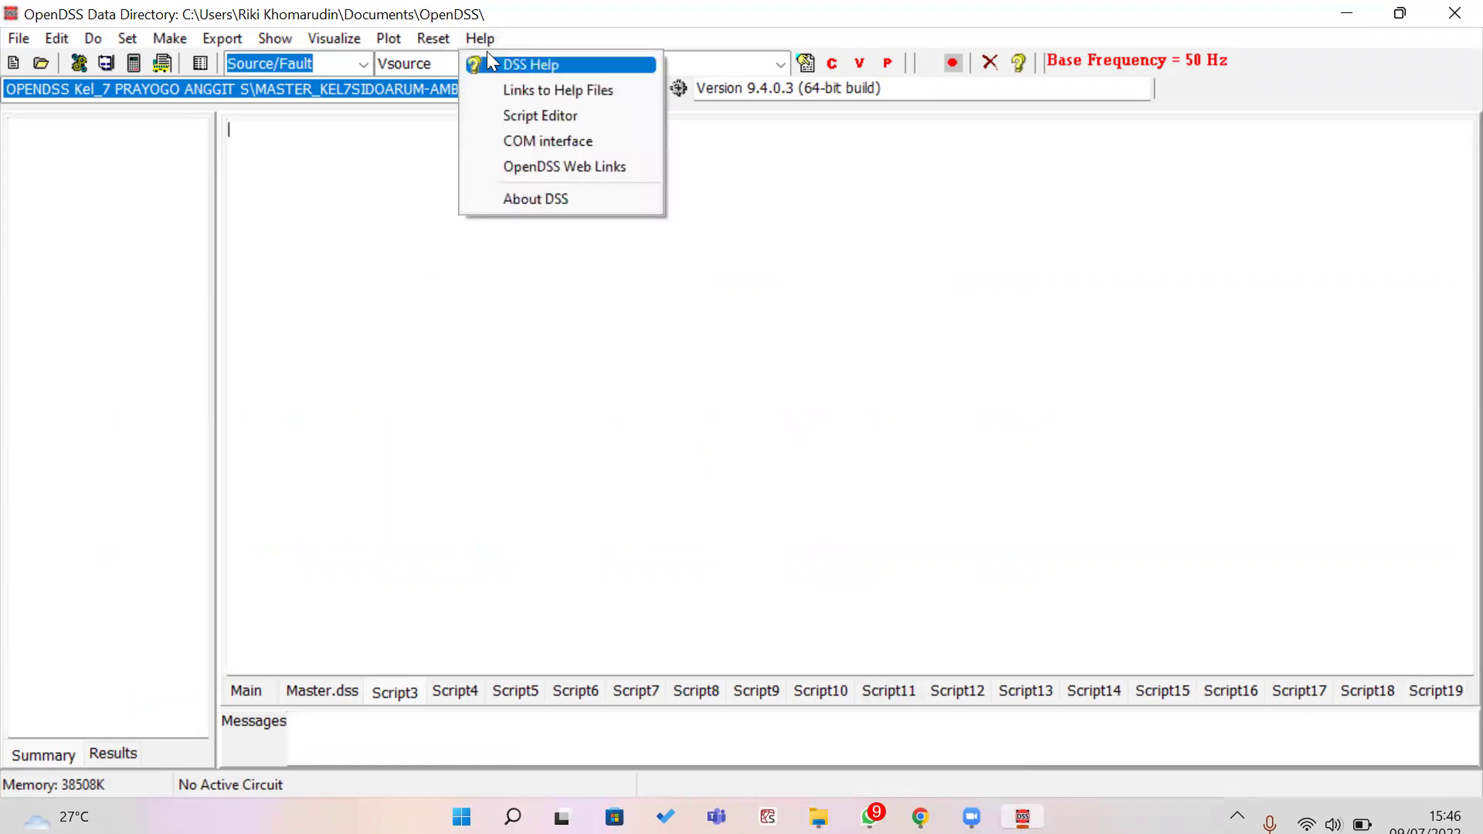
{"action": "left_click", "coordinate": [506, 64]}
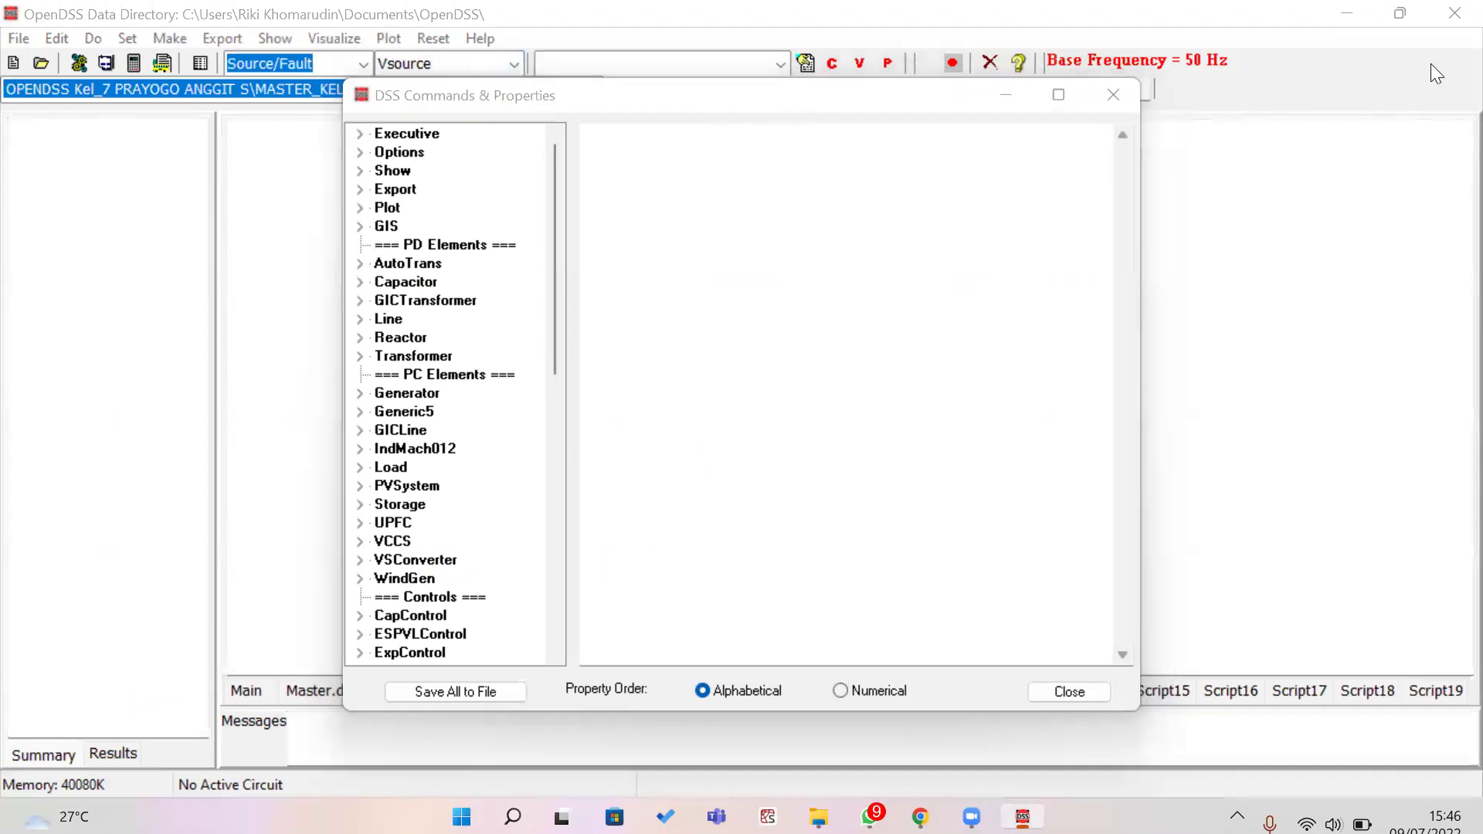
- Move the reference window down, expand Options, and read the %growth, %mean and %Normal descriptions
{"action": "left_click_drag", "start_coordinate": [653, 108], "coordinate": [639, 145]}
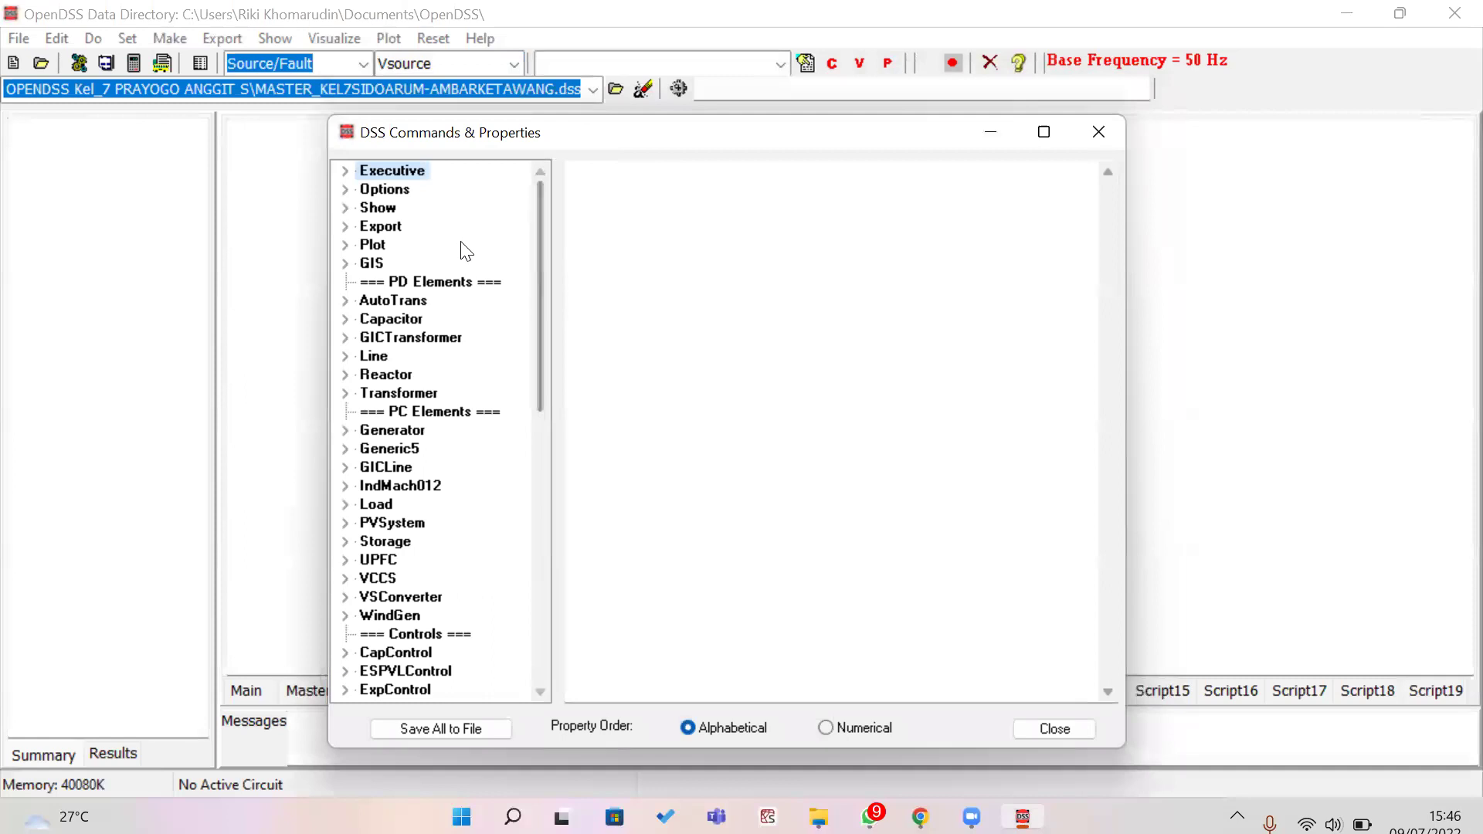
{"action": "left_click", "coordinate": [345, 189]}
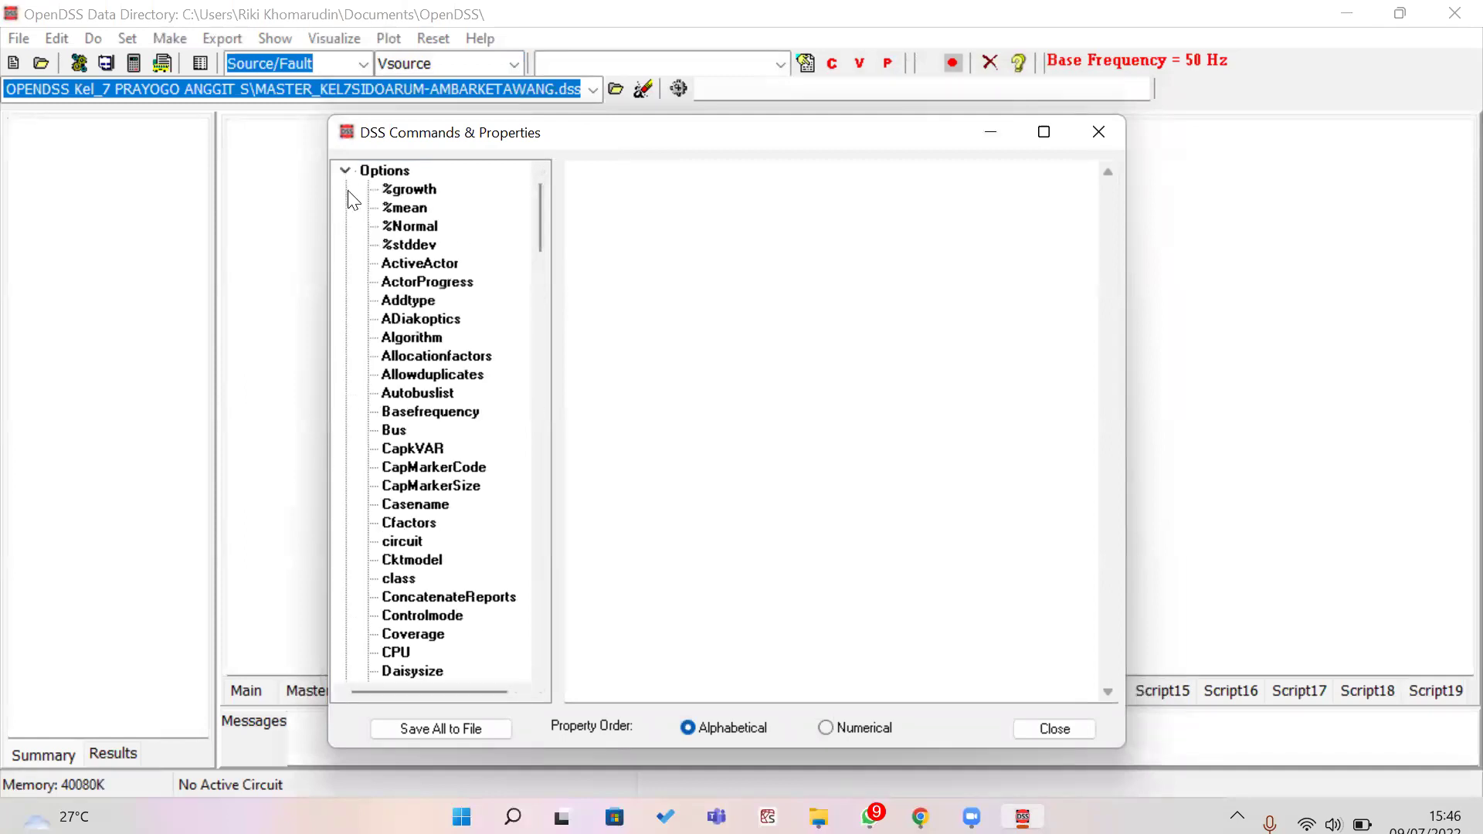
{"action": "left_click", "coordinate": [399, 194]}
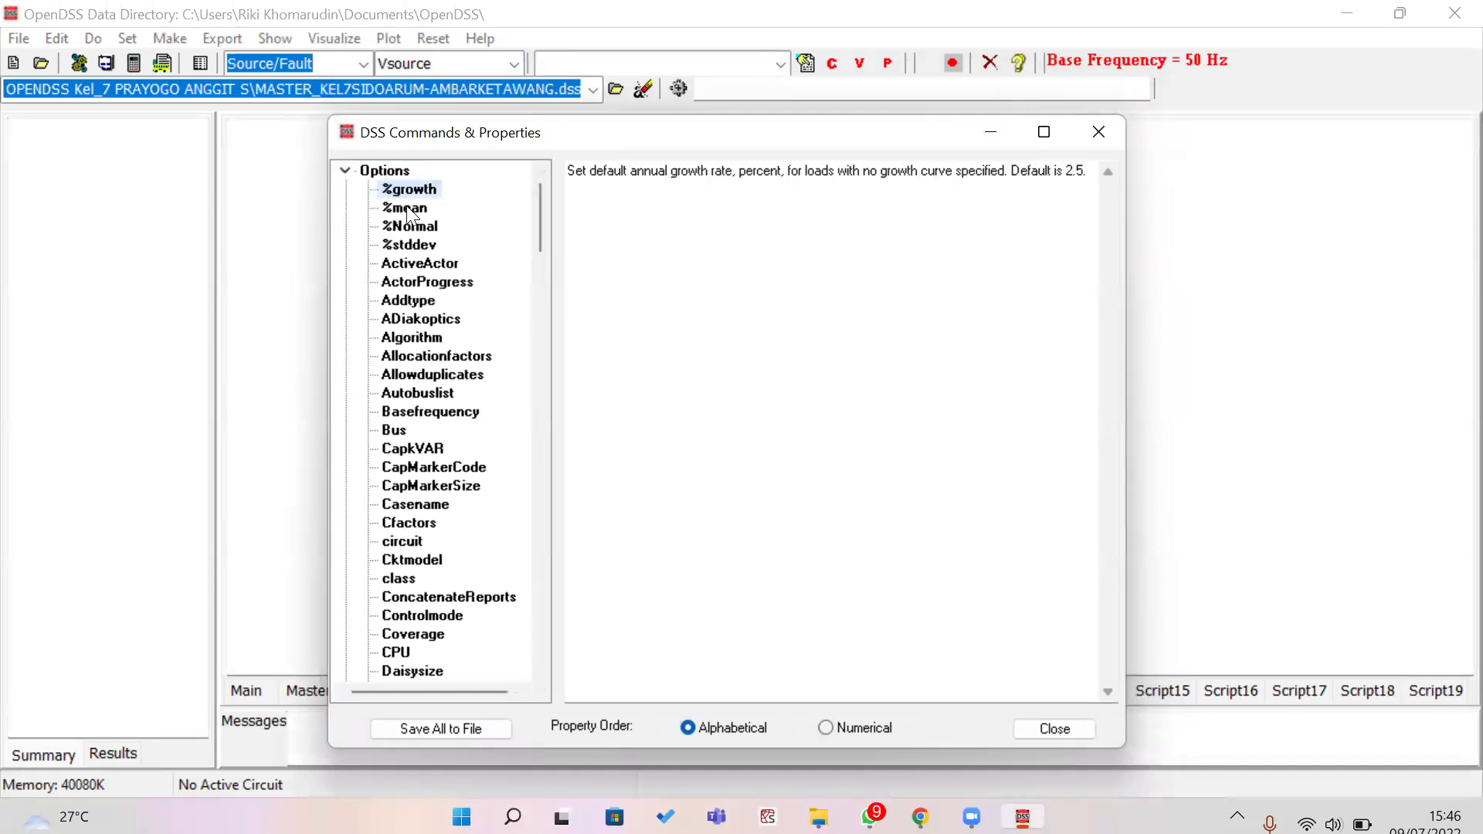
{"action": "left_click", "coordinate": [408, 210]}
{"action": "left_click", "coordinate": [412, 226]}
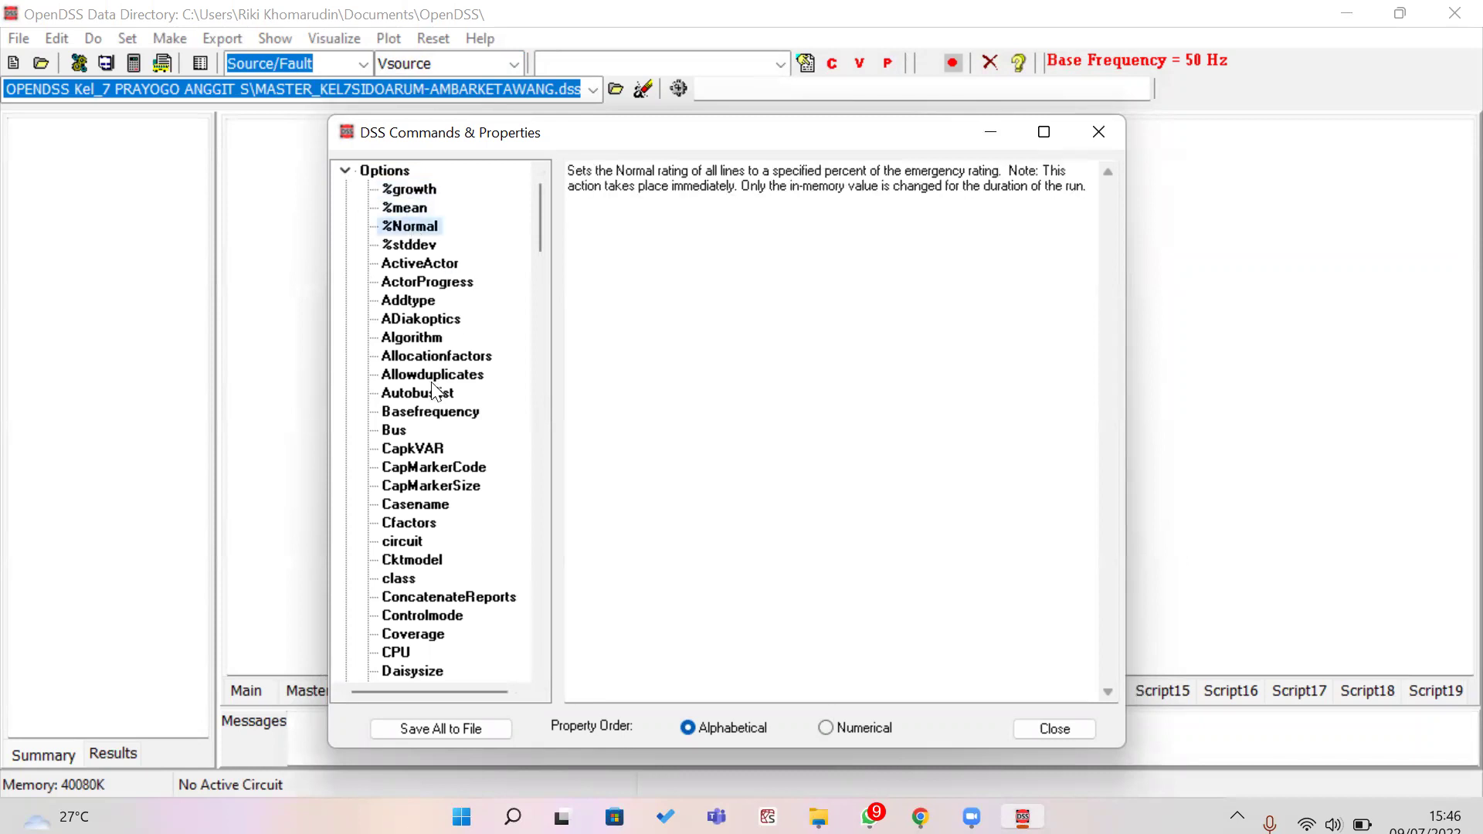
- Read the CapkVAR, Bus and Basefrequency (default 60) option descriptions
{"action": "left_click", "coordinate": [416, 449]}
{"action": "left_click", "coordinate": [394, 433]}
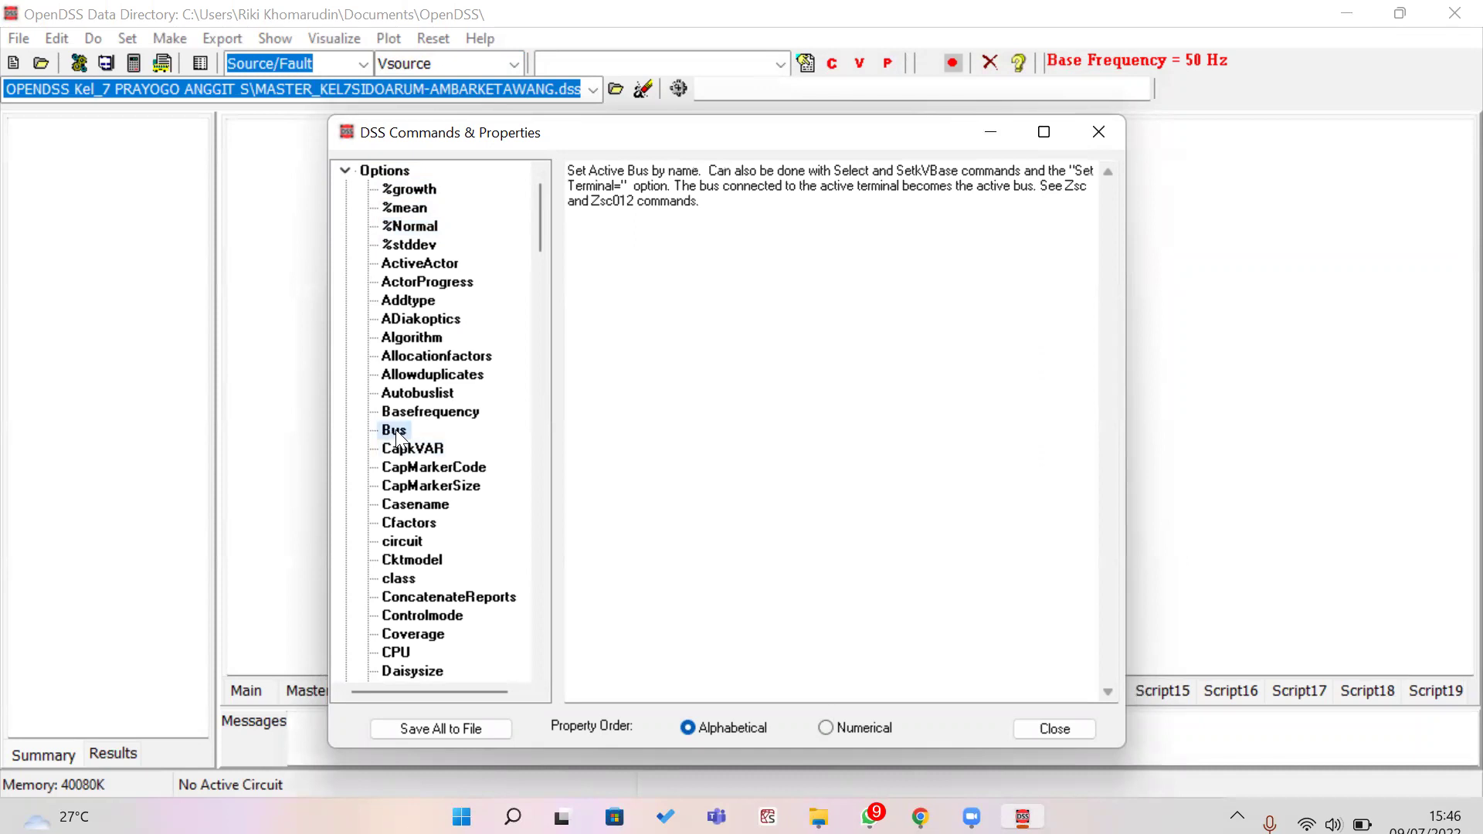
{"action": "left_click", "coordinate": [411, 415]}
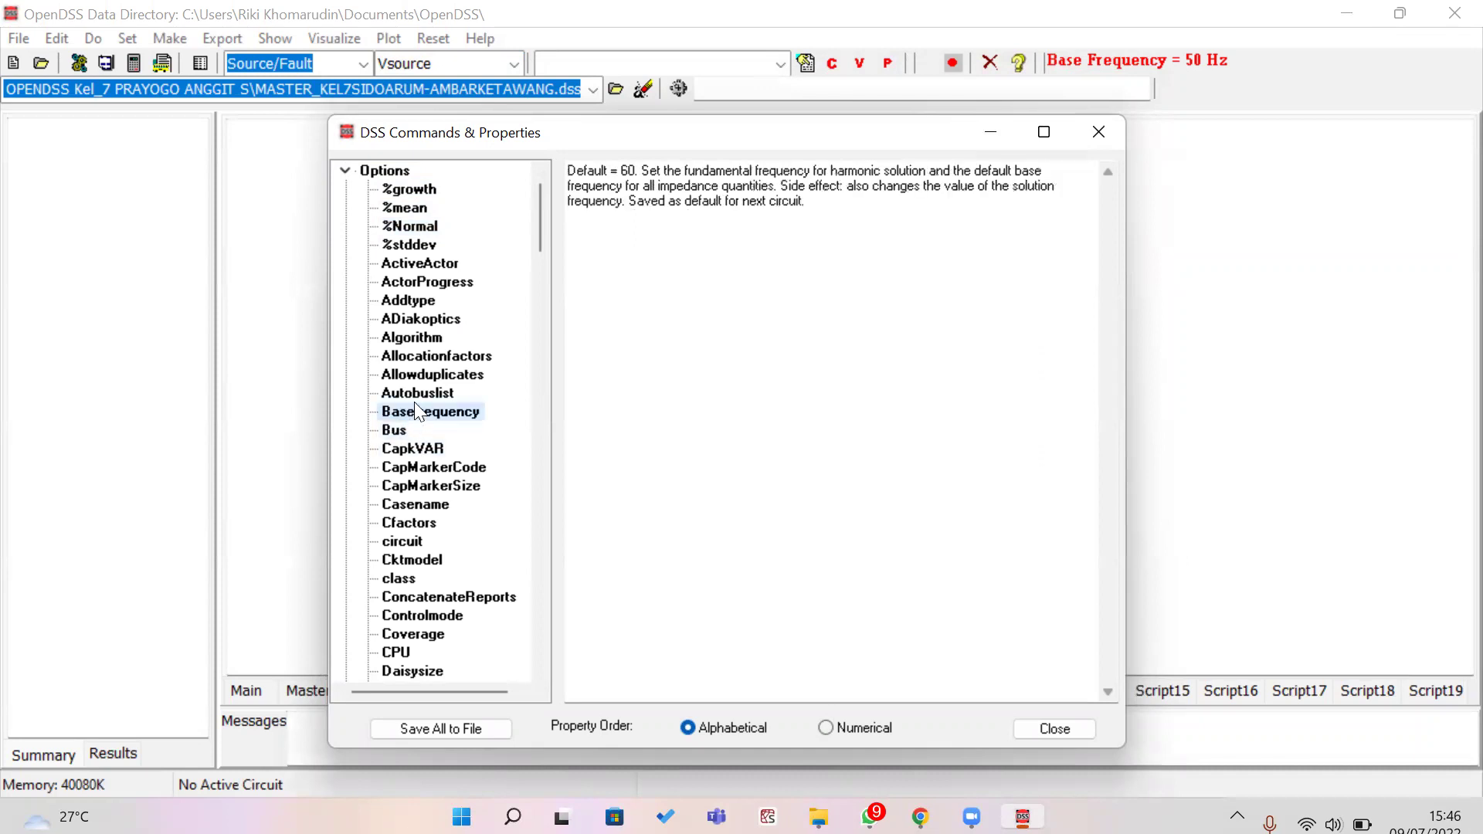
{"action": "scroll", "coordinate": [421, 412], "scroll_direction": "down", "scroll_amount": 9}
{"action": "scroll", "coordinate": [426, 407], "scroll_direction": "down", "scroll_amount": 3}
{"action": "scroll", "coordinate": [426, 407], "scroll_direction": "down", "scroll_amount": 20}
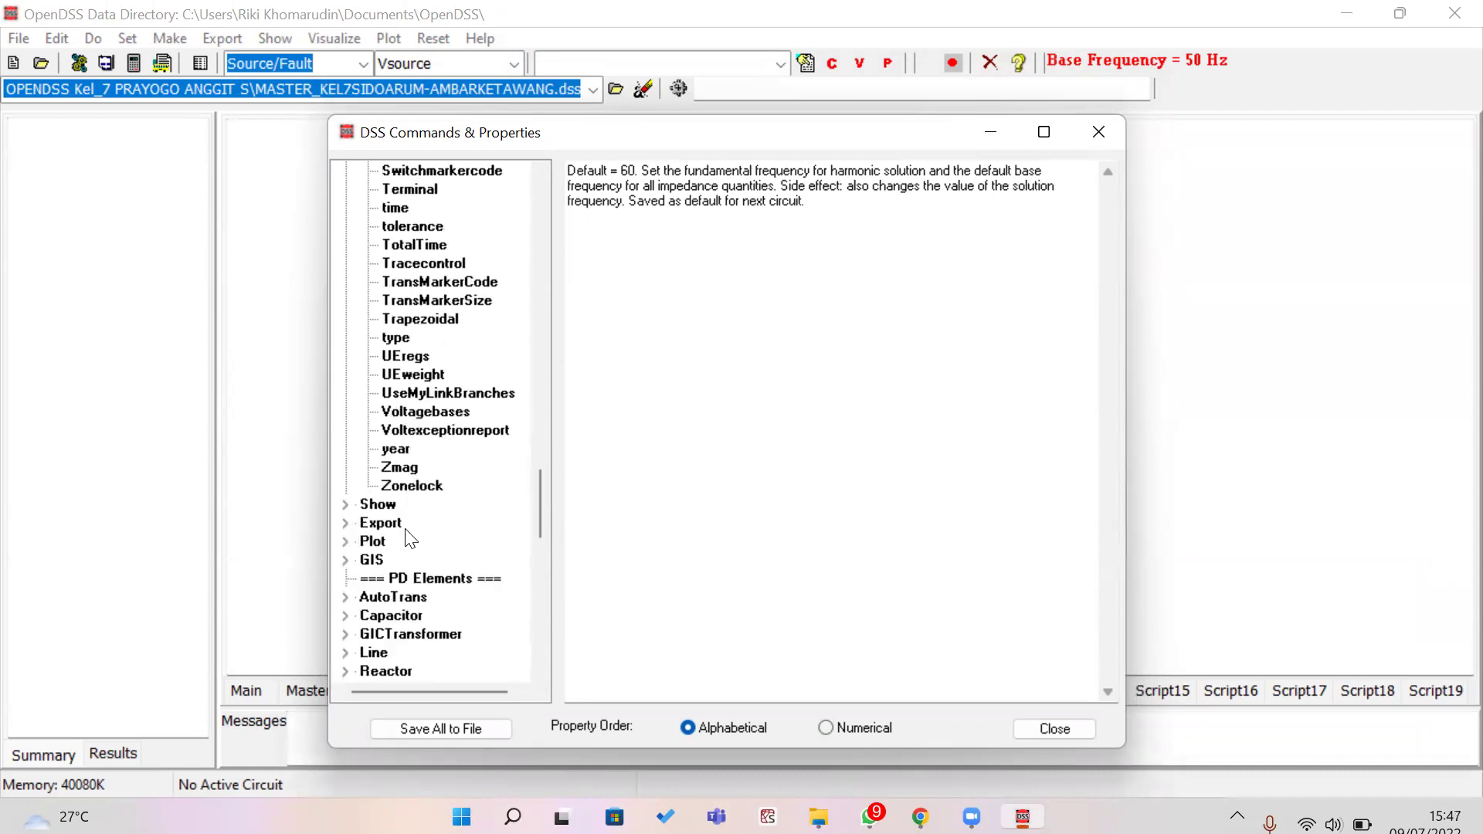
{"action": "scroll", "coordinate": [402, 599], "scroll_direction": "down", "scroll_amount": 2}
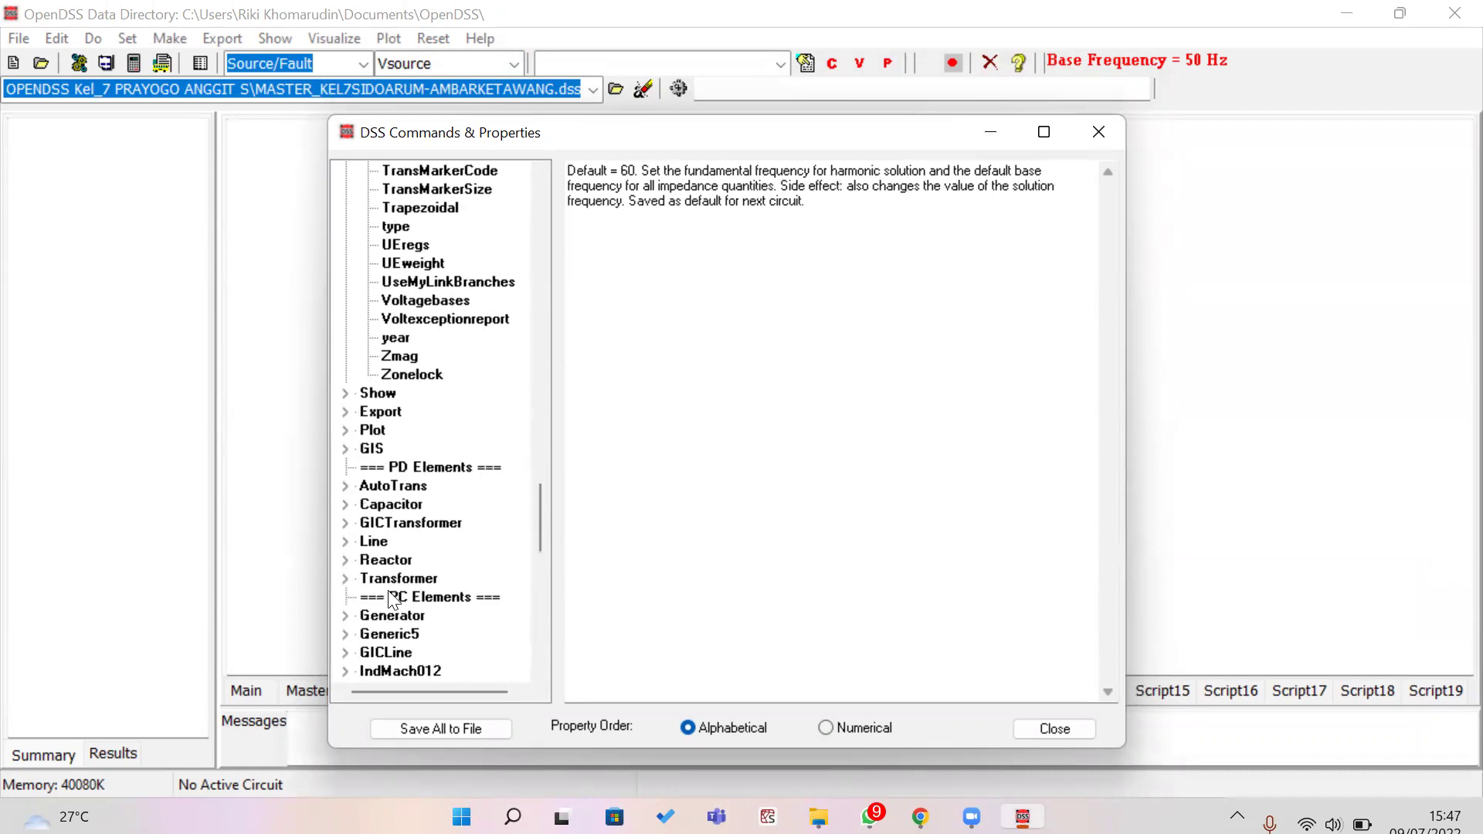
- Expand the Line element and read its B0 and length (default 1.0) descriptions
{"action": "left_click", "coordinate": [344, 542]}
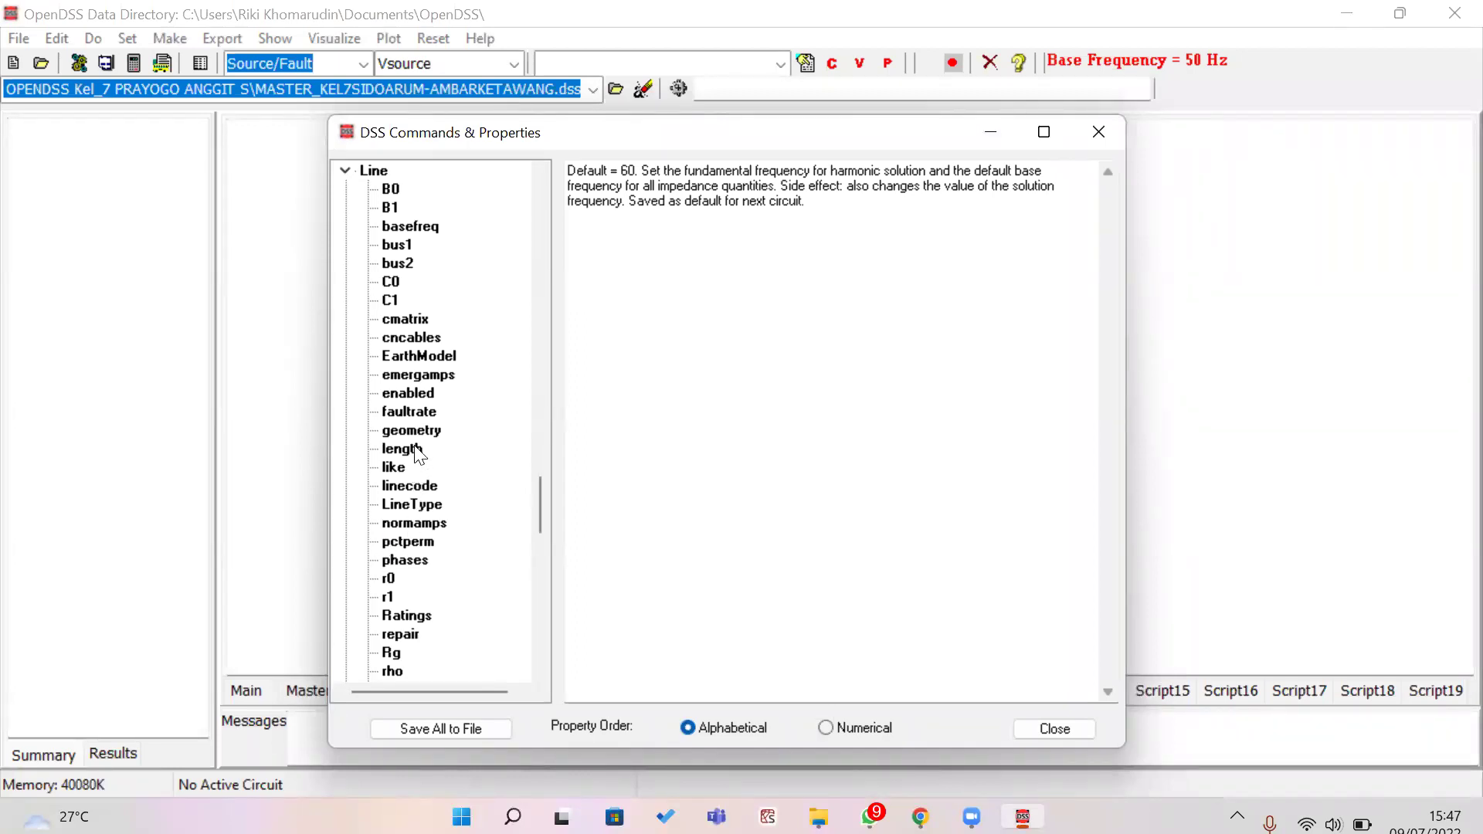
{"action": "left_click", "coordinate": [391, 190]}
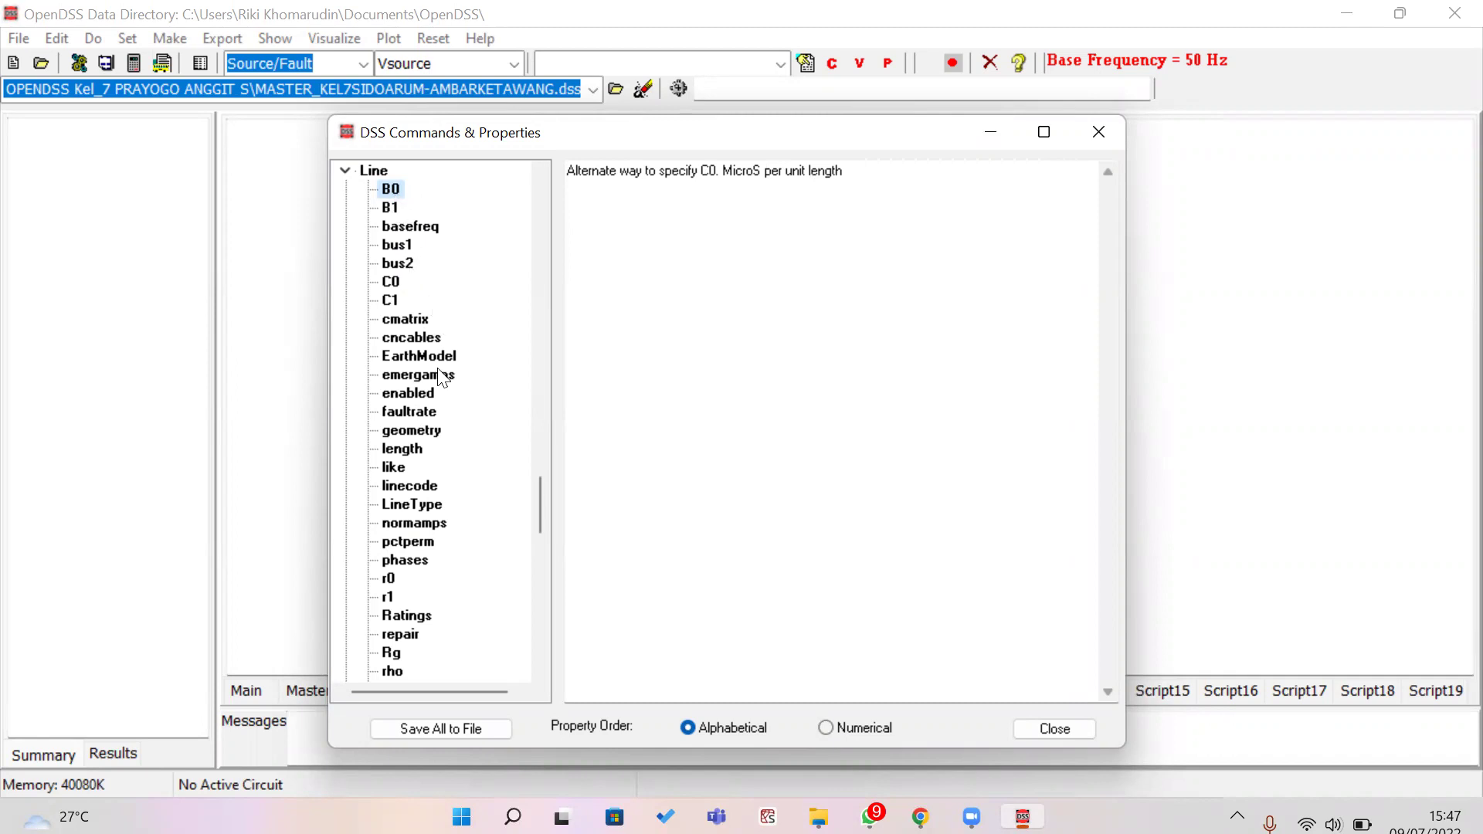
{"action": "scroll", "coordinate": [438, 356], "scroll_direction": "down", "scroll_amount": 1}
{"action": "left_click", "coordinate": [416, 393]}
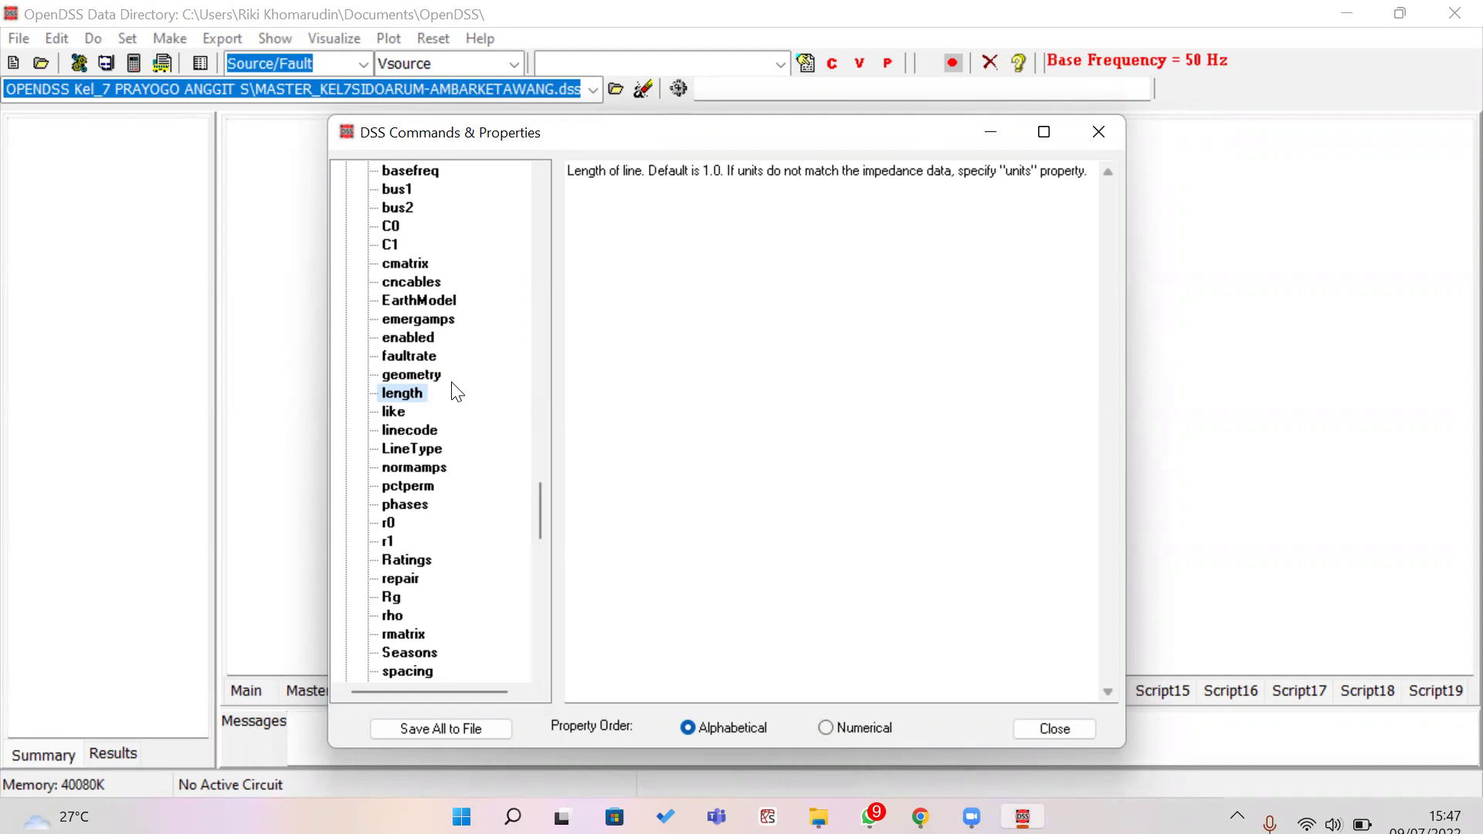
- Scroll further down the tree and expand the Reactor element's properties
{"action": "scroll", "coordinate": [458, 393], "scroll_direction": "down", "scroll_amount": 3}
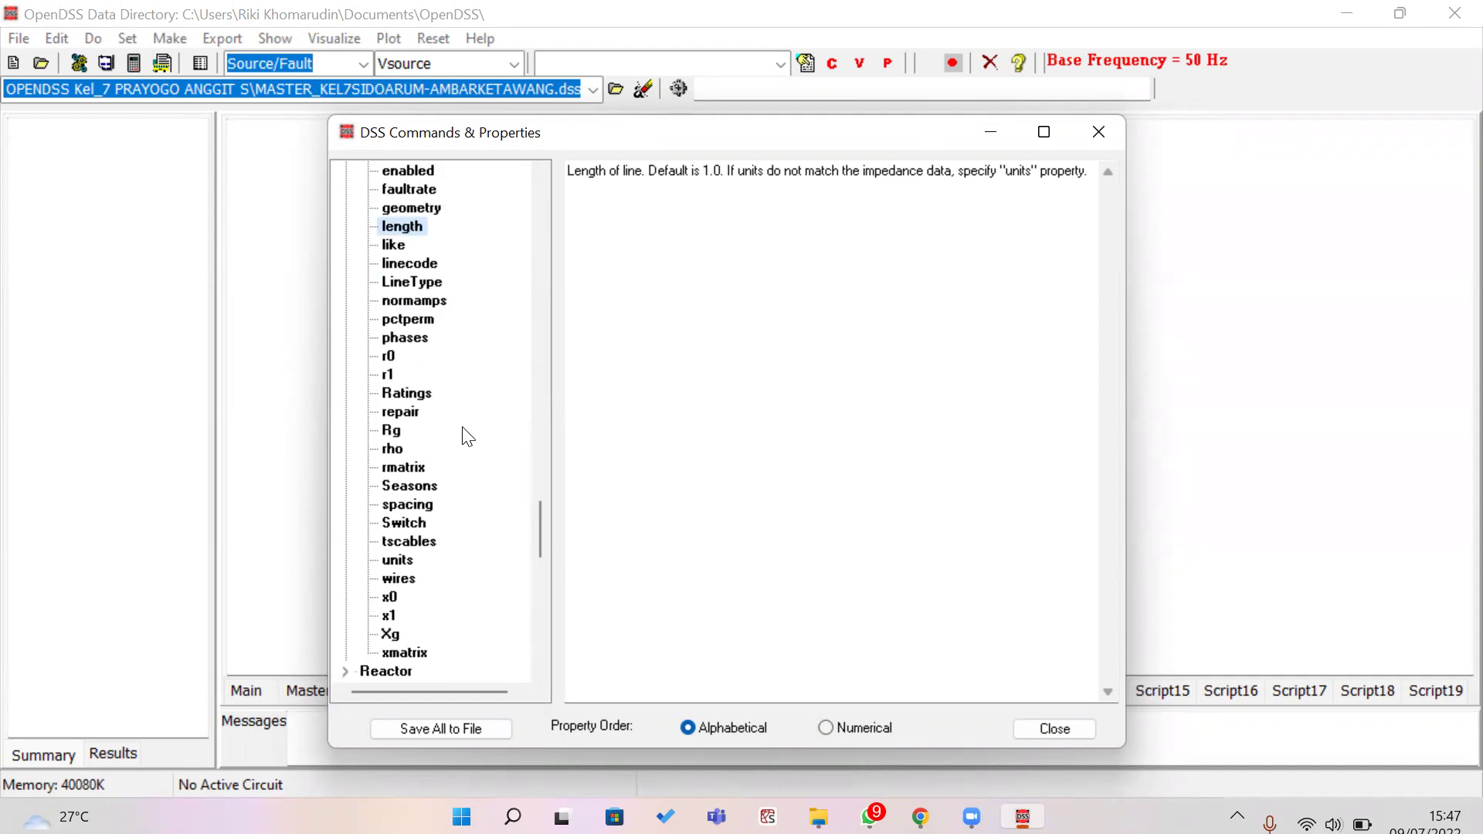
{"action": "scroll", "coordinate": [466, 430], "scroll_direction": "down", "scroll_amount": 2}
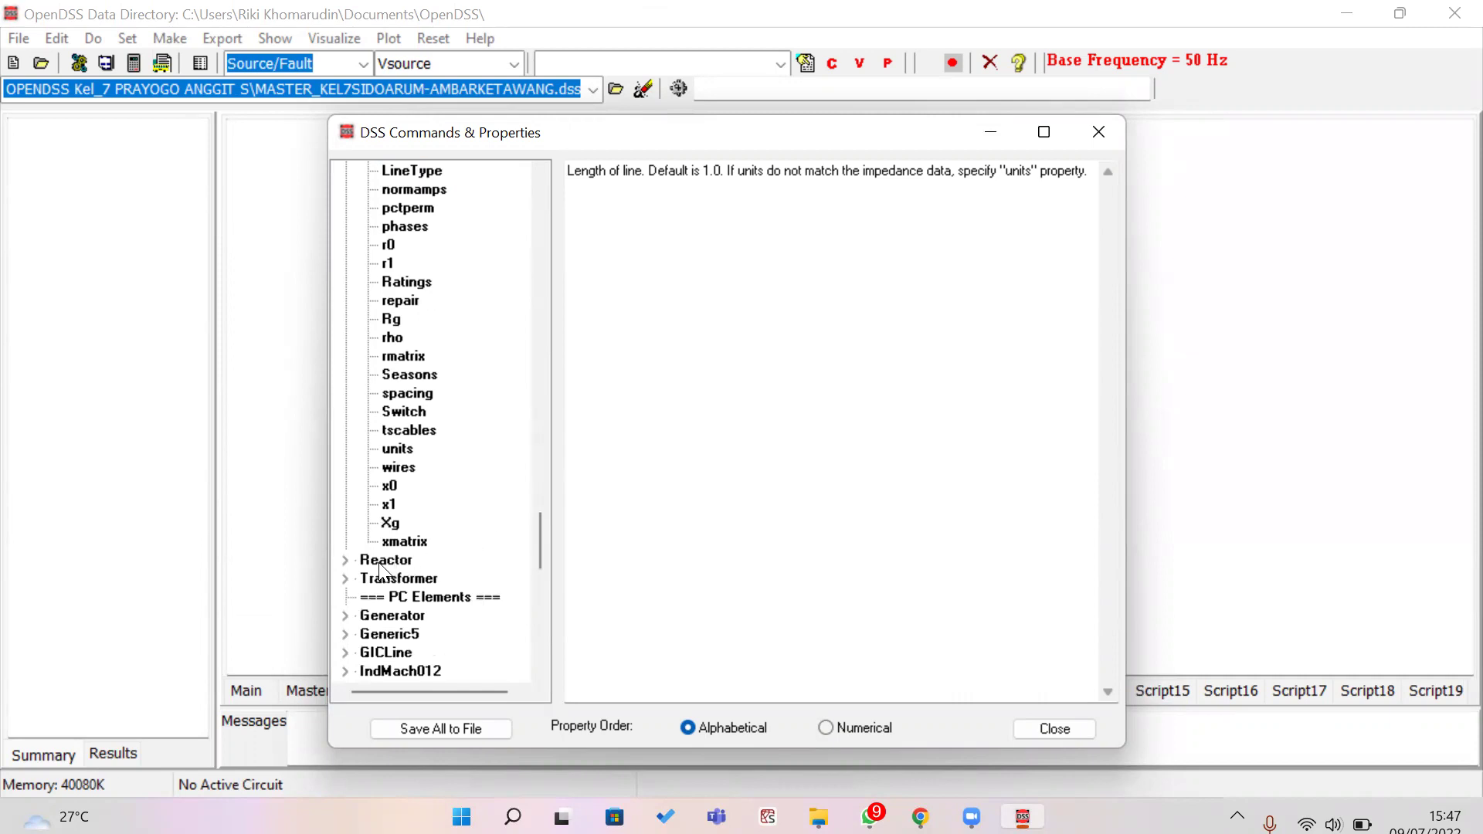
{"action": "left_click", "coordinate": [350, 561]}
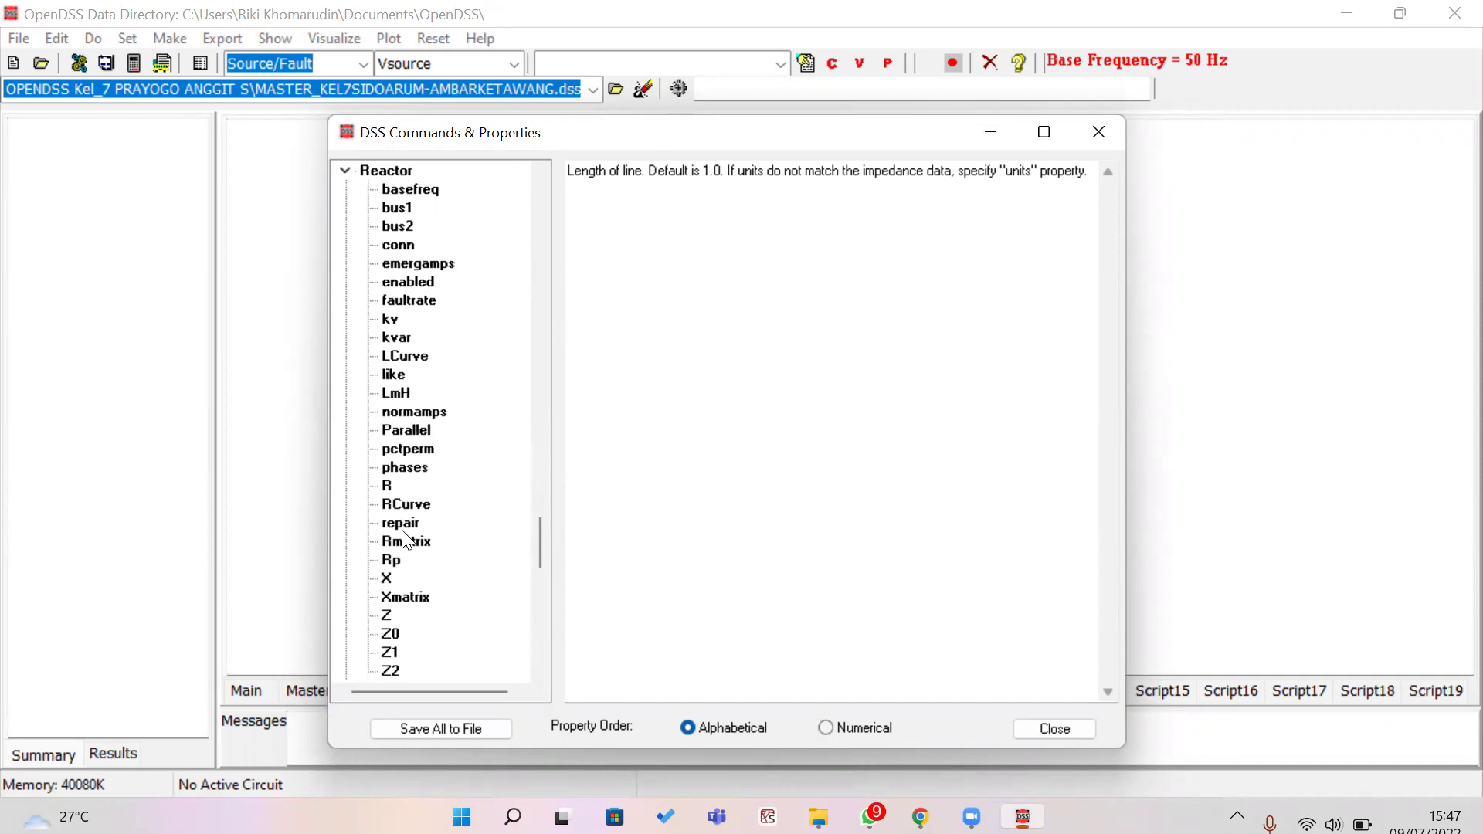
- Close the DSS Commands & Properties reference and start the Script Editor from Help
{"action": "left_click", "coordinate": [1098, 133]}
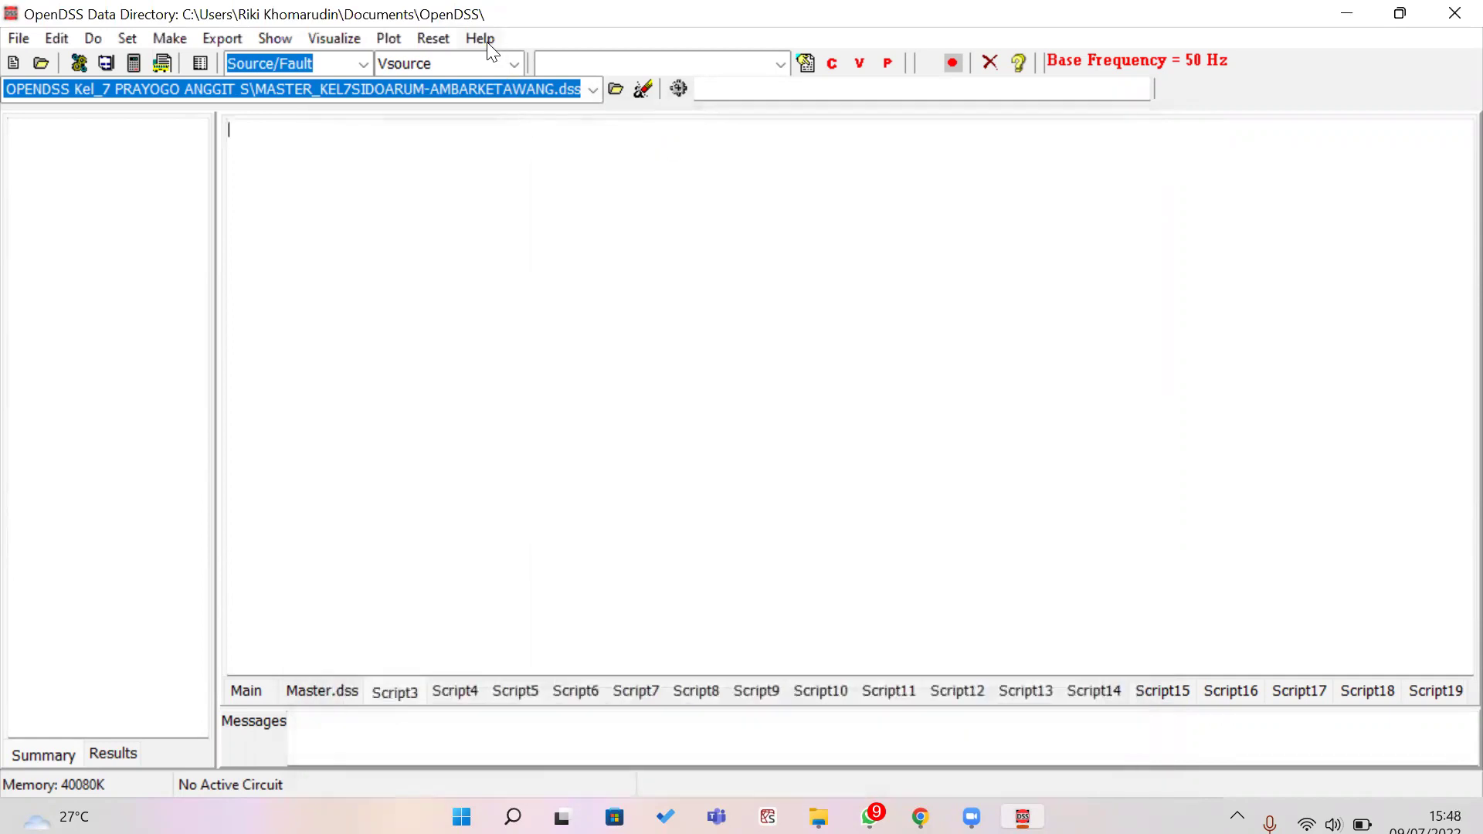
{"action": "left_click", "coordinate": [487, 43]}
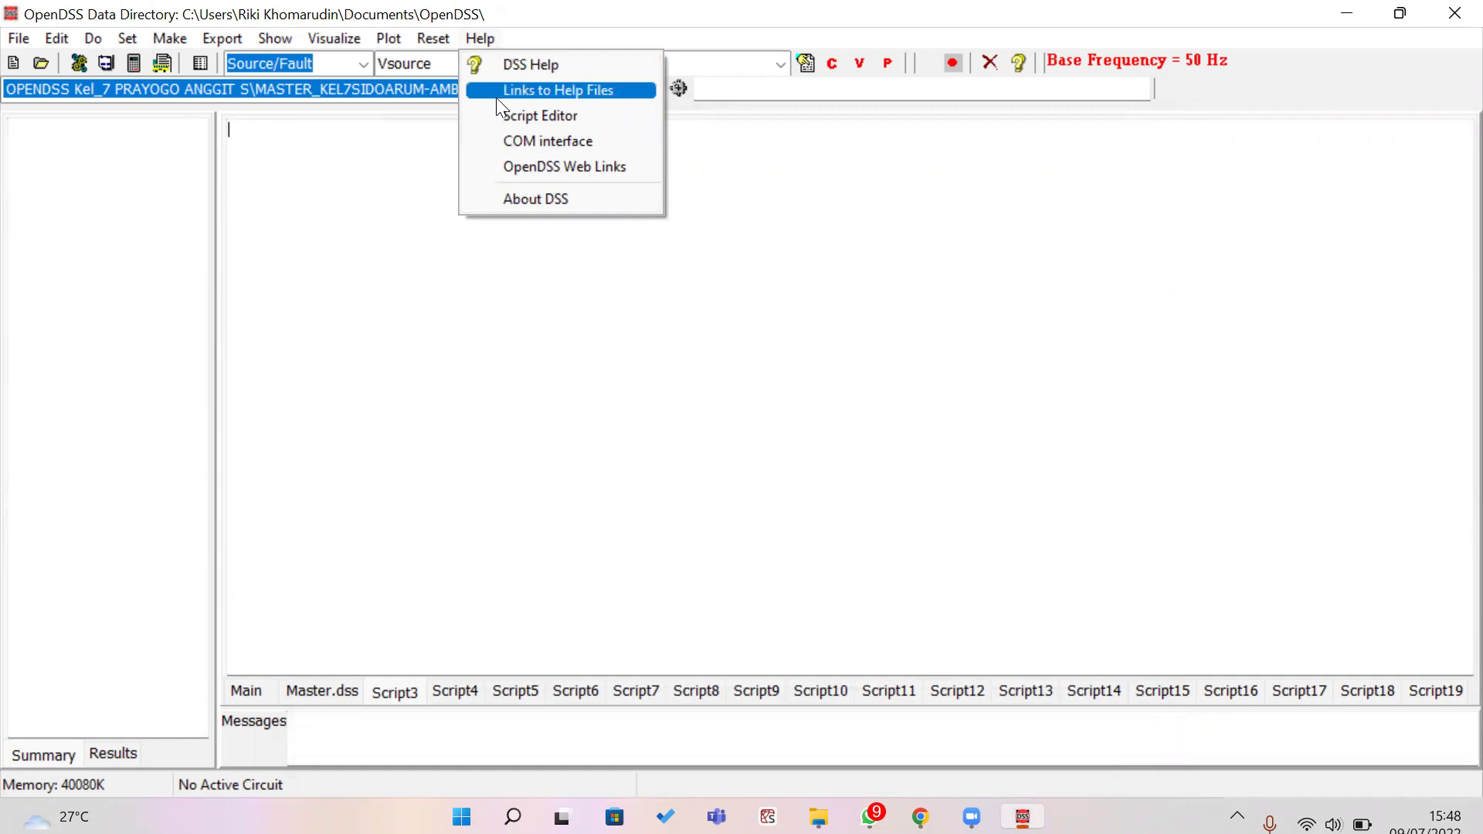
{"action": "left_click", "coordinate": [506, 115]}
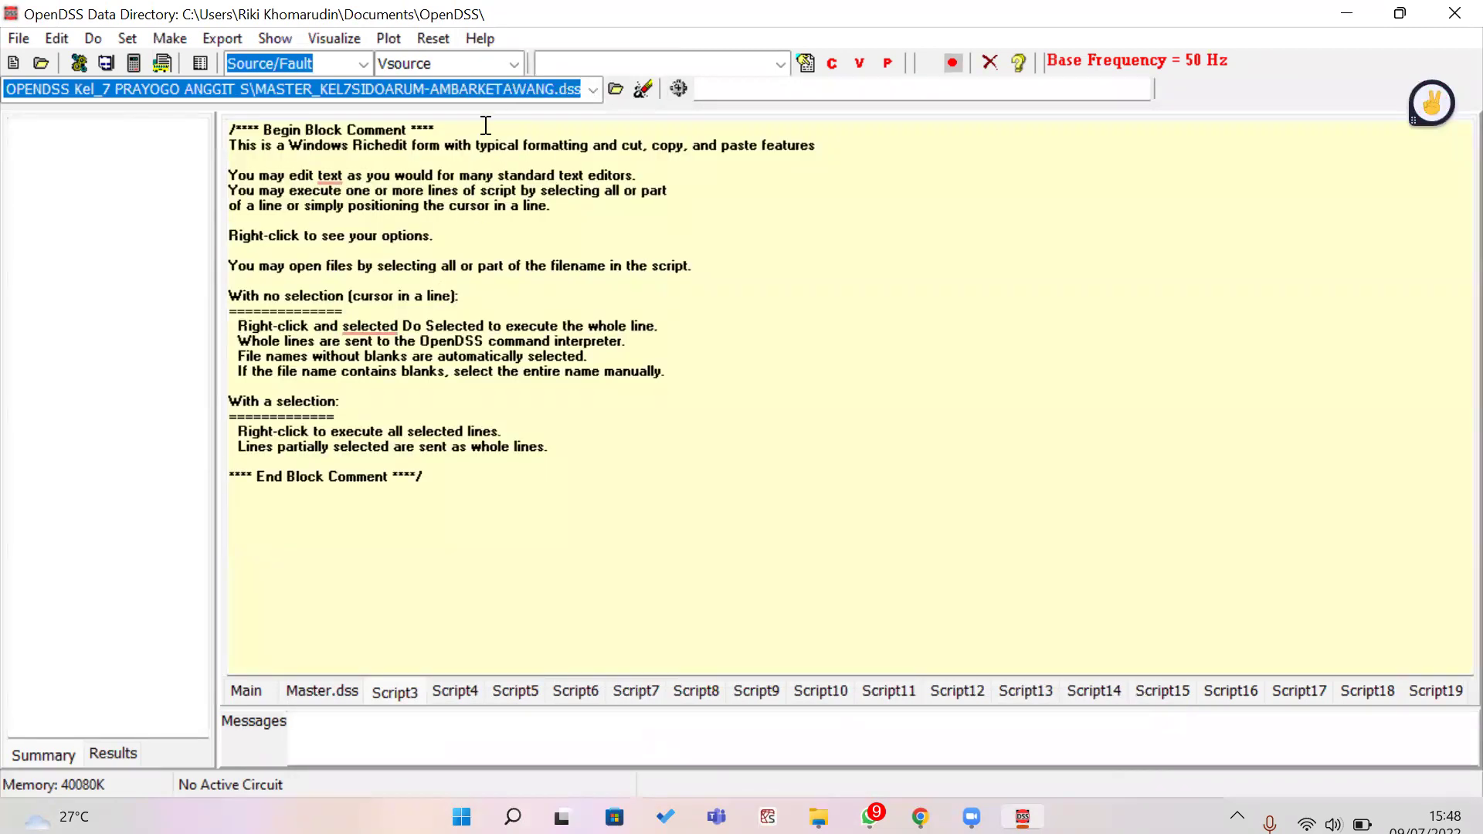
- Show the Help menu options again over the Script Editor
{"action": "left_click", "coordinate": [486, 42]}
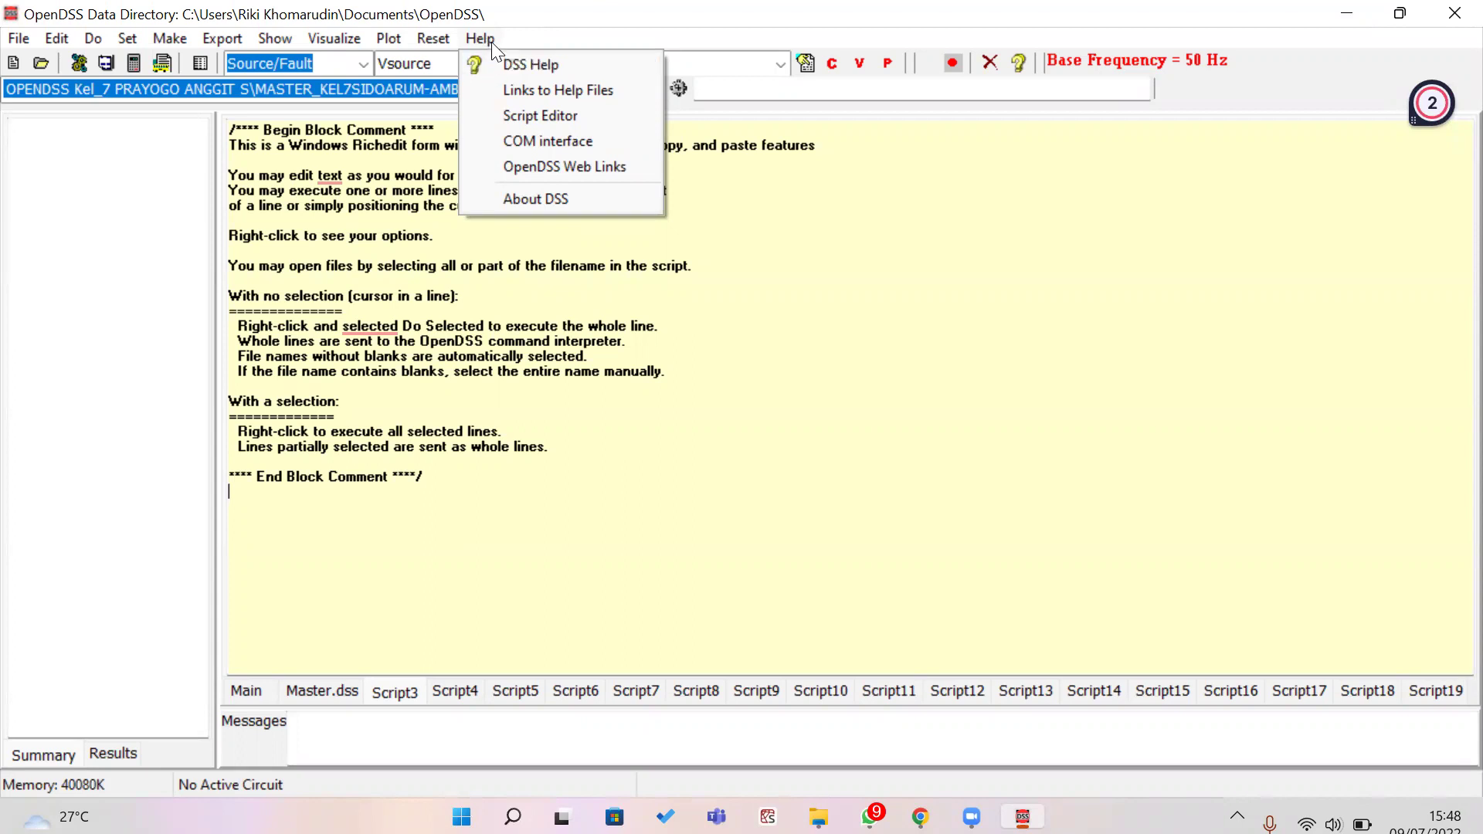
{"action": "left_click", "coordinate": [523, 149]}
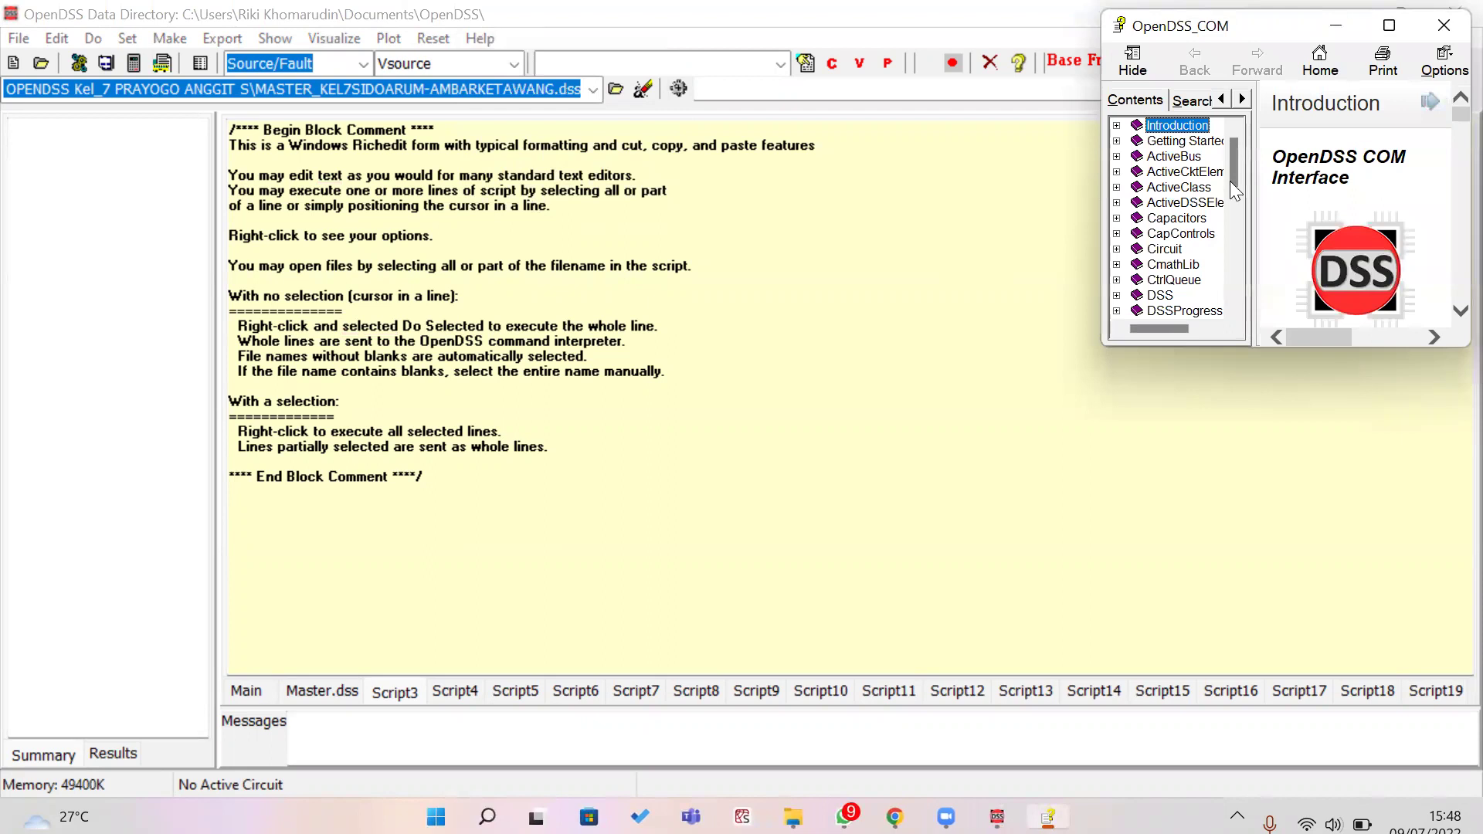
{"action": "left_click_drag", "start_coordinate": [1273, 102], "coordinate": [1317, 120]}
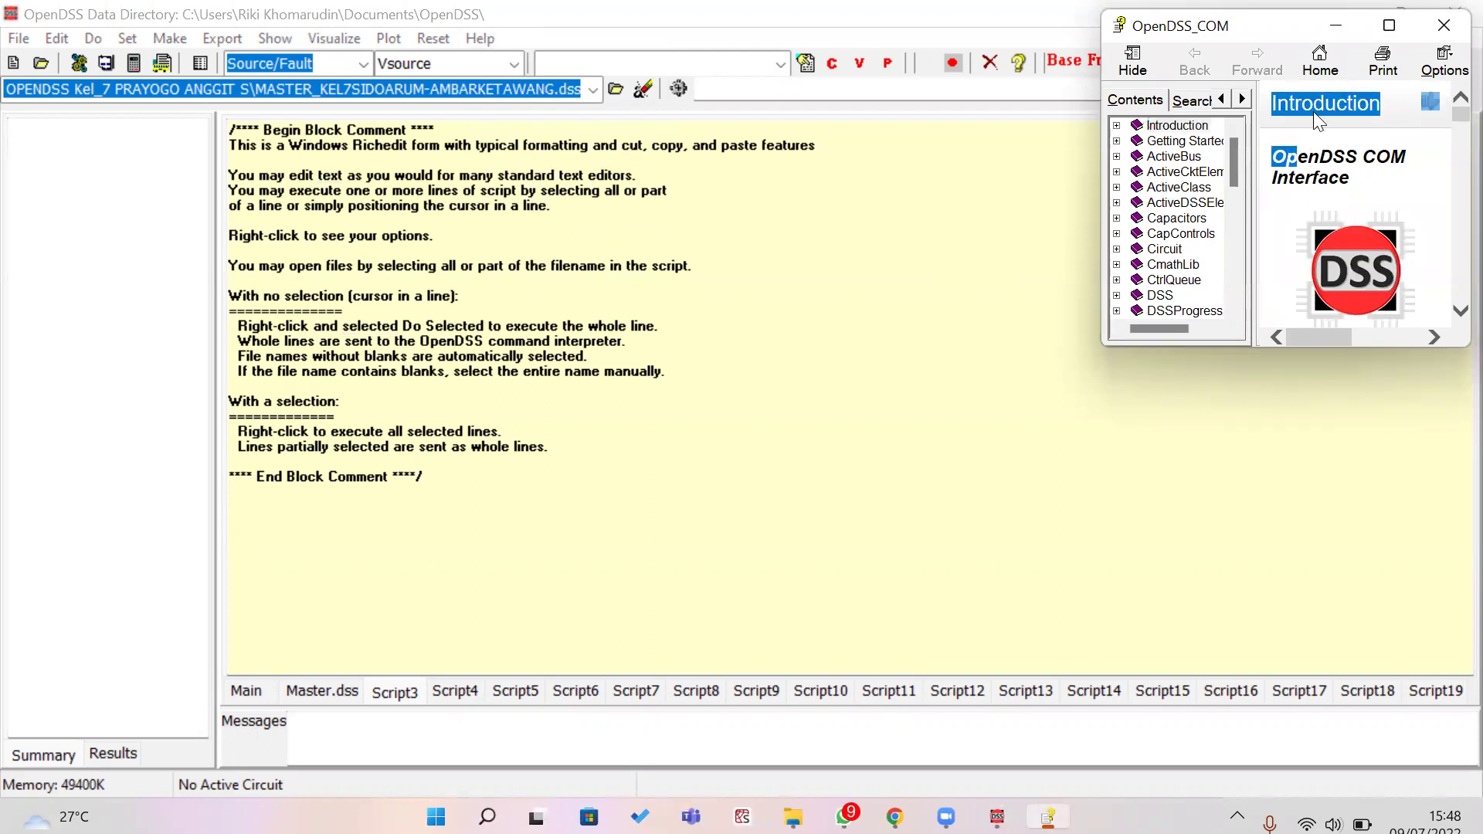
{"action": "left_click_drag", "start_coordinate": [1270, 37], "coordinate": [691, 216]}
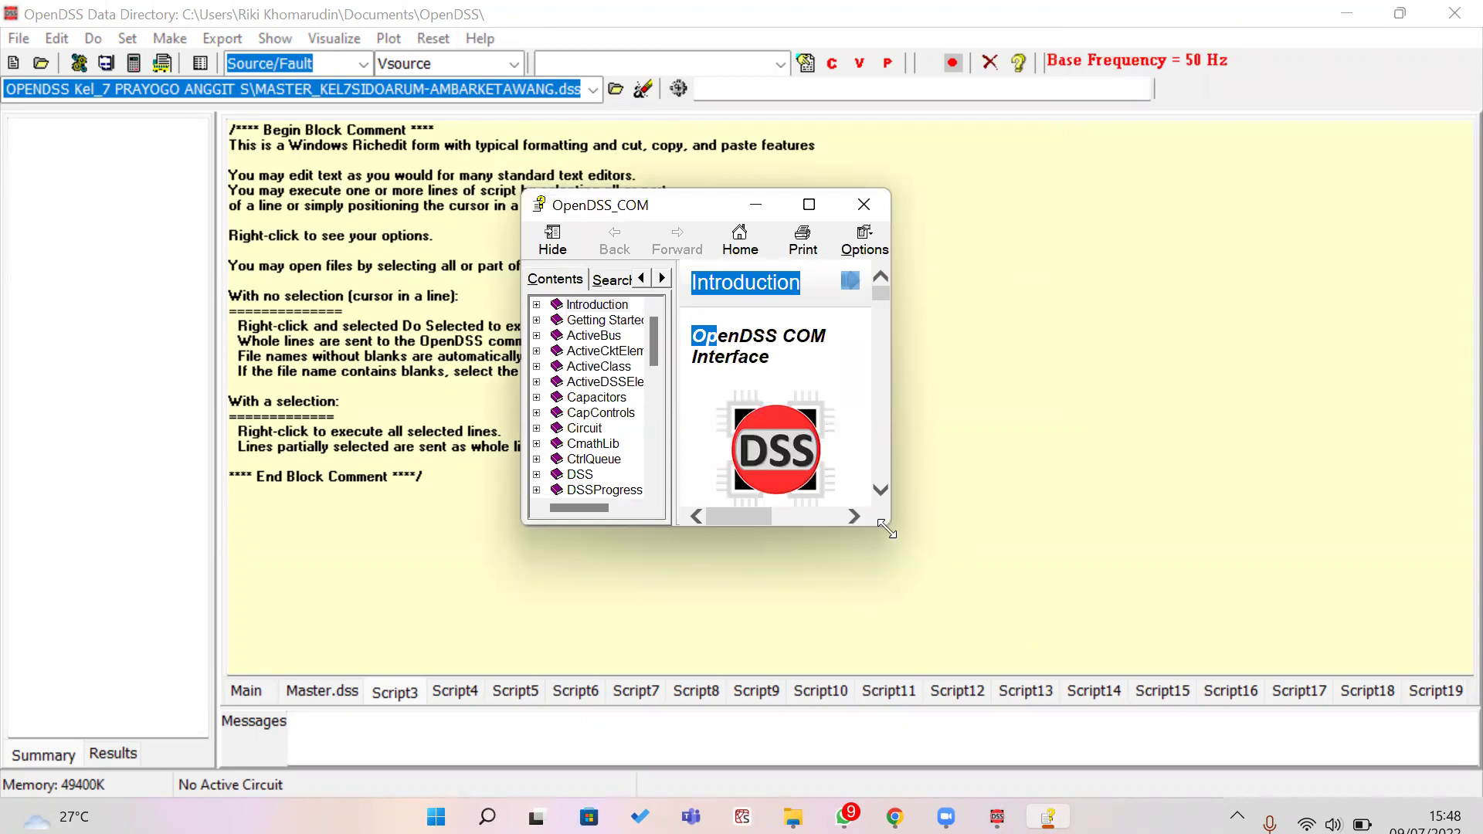
{"action": "left_click_drag", "start_coordinate": [886, 529], "coordinate": [1189, 714]}
{"action": "left_click_drag", "start_coordinate": [655, 386], "coordinate": [1036, 224]}
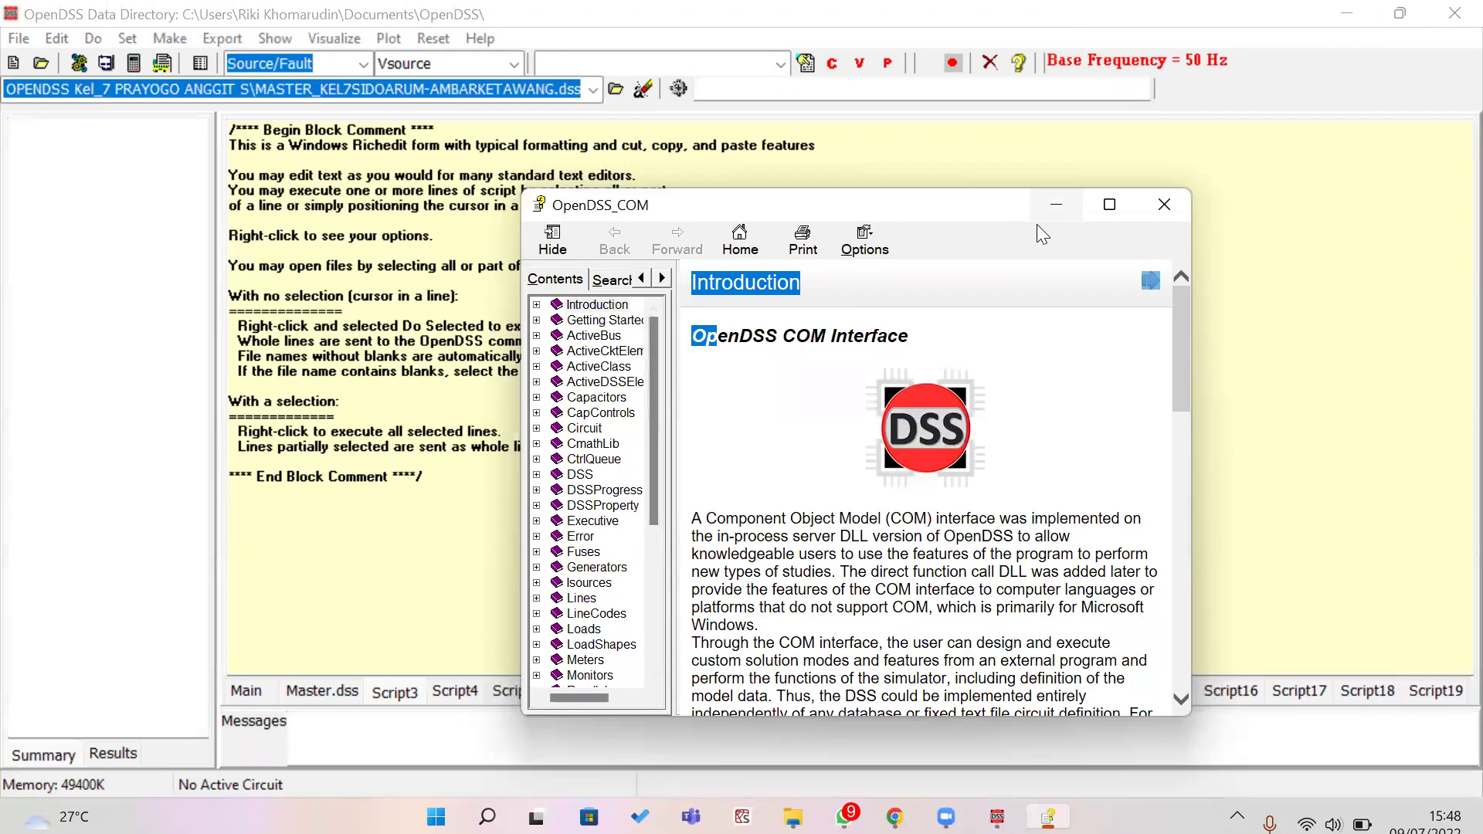
{"action": "left_click", "coordinate": [1155, 210]}
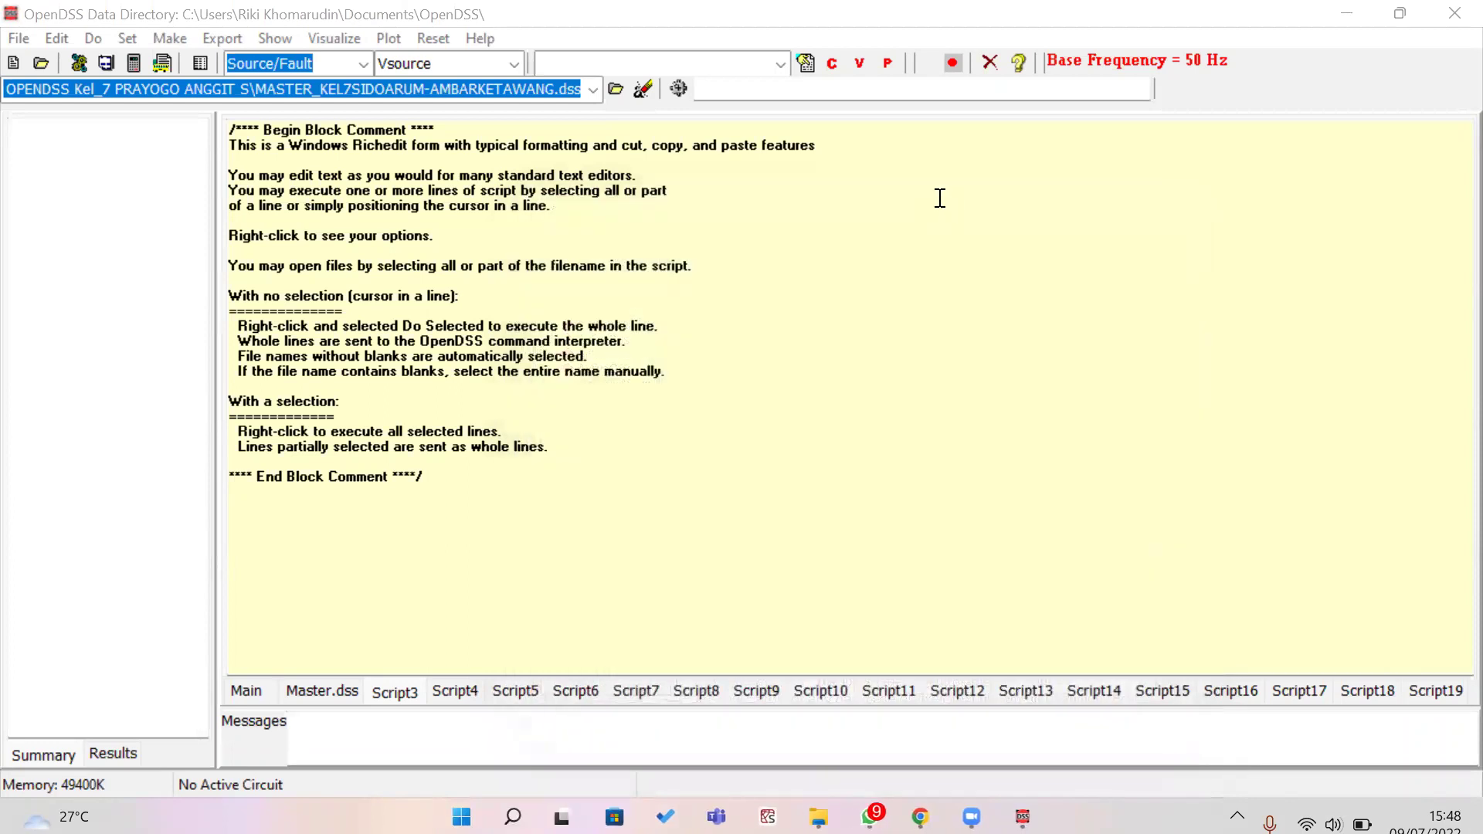